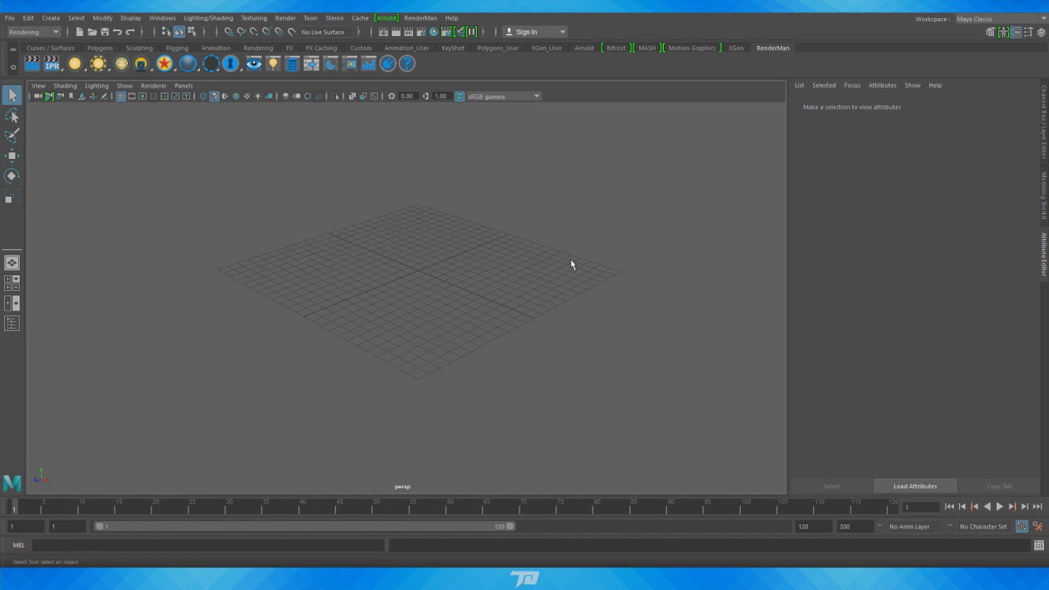
scroll(525, 217, "up", 4)
left_click_drag(508, 276, 509, 269, "alt")
scroll(440, 265, "up", 1)
middle_click_drag(440, 265, 448, 251, "alt")
left_click_drag(487, 291, 390, 327, "alt")
right_click_drag(501, 285, 464, 274, "alt")
left_click_drag(487, 192, 441, 230, "alt")
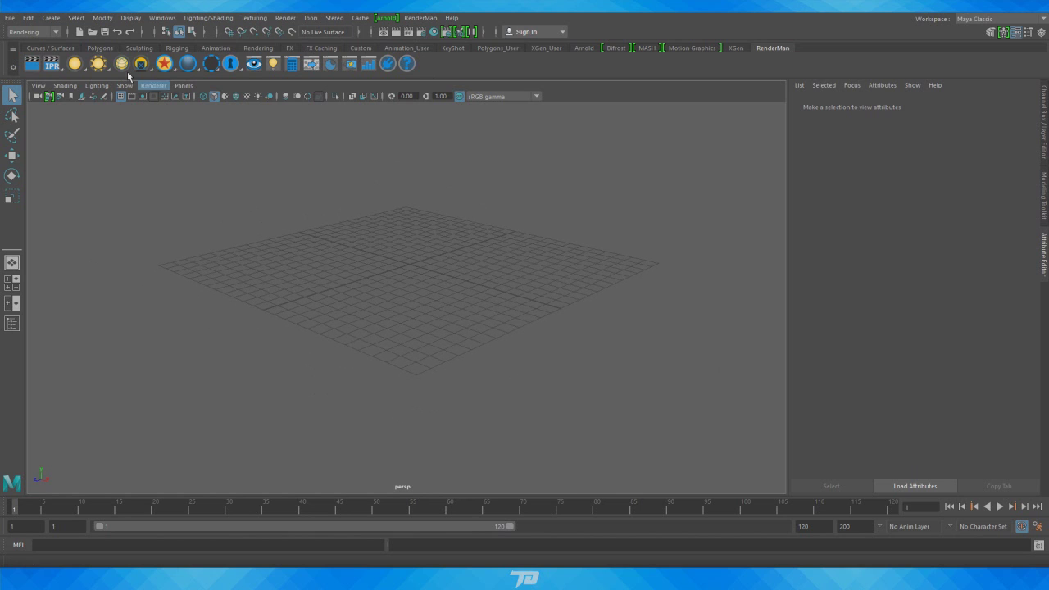
Create a polygon plane at the centre of the grid.
left_click(51, 18)
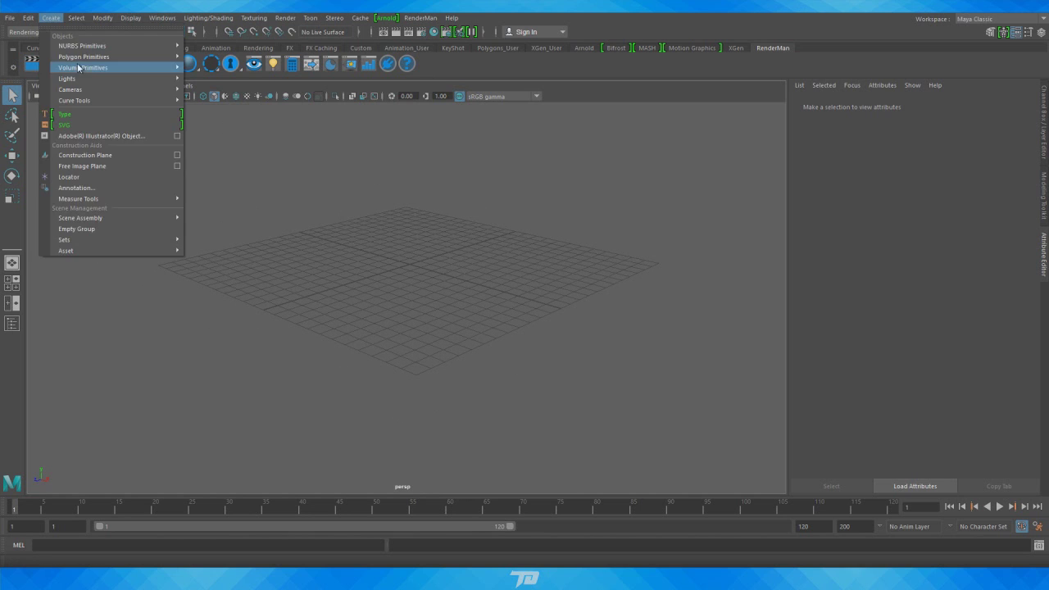
mouse_move(82, 58)
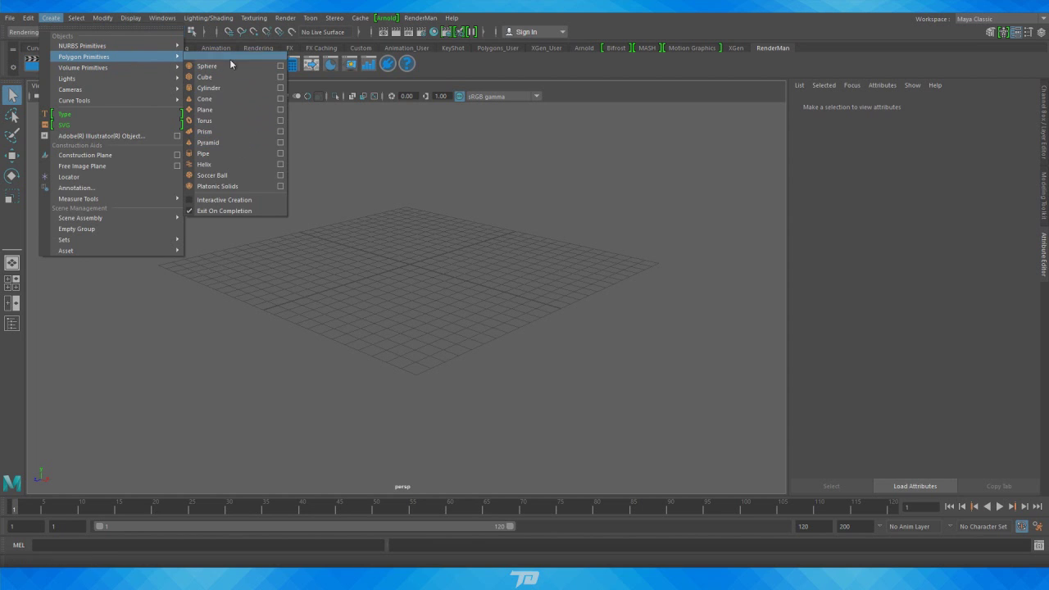
left_click(234, 110)
left_click_drag(519, 307, 513, 340, "alt")
right_click_drag(513, 339, 714, 218, "alt")
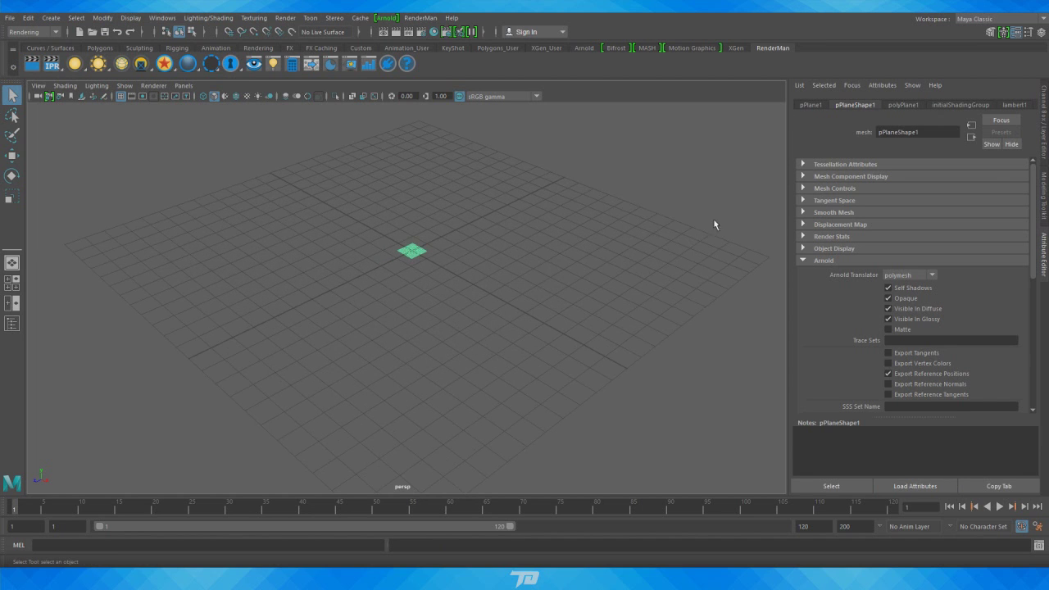
Set the plane's Subdivisions Width and Subdivisions Height to 1.
left_click(1044, 196)
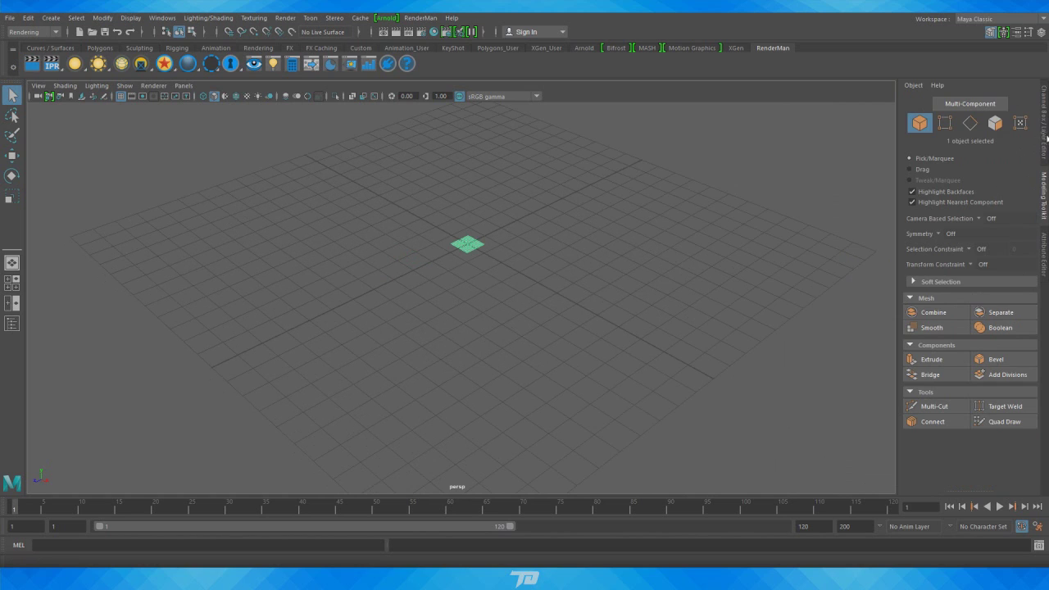
left_click(1046, 138)
left_click(825, 349)
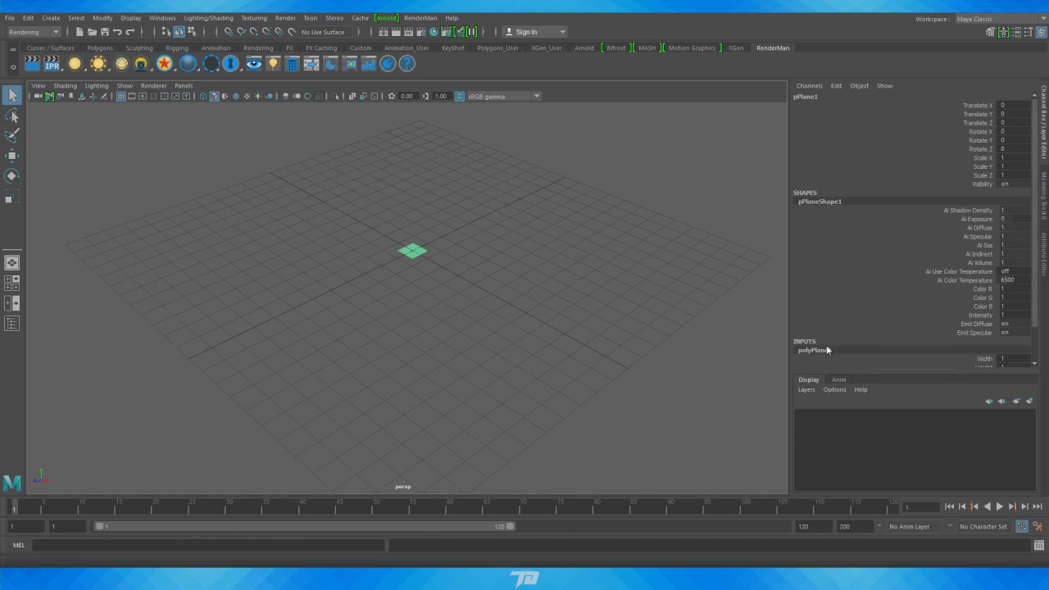
scroll(917, 301, "down", 2)
left_click_drag(971, 347, 936, 340)
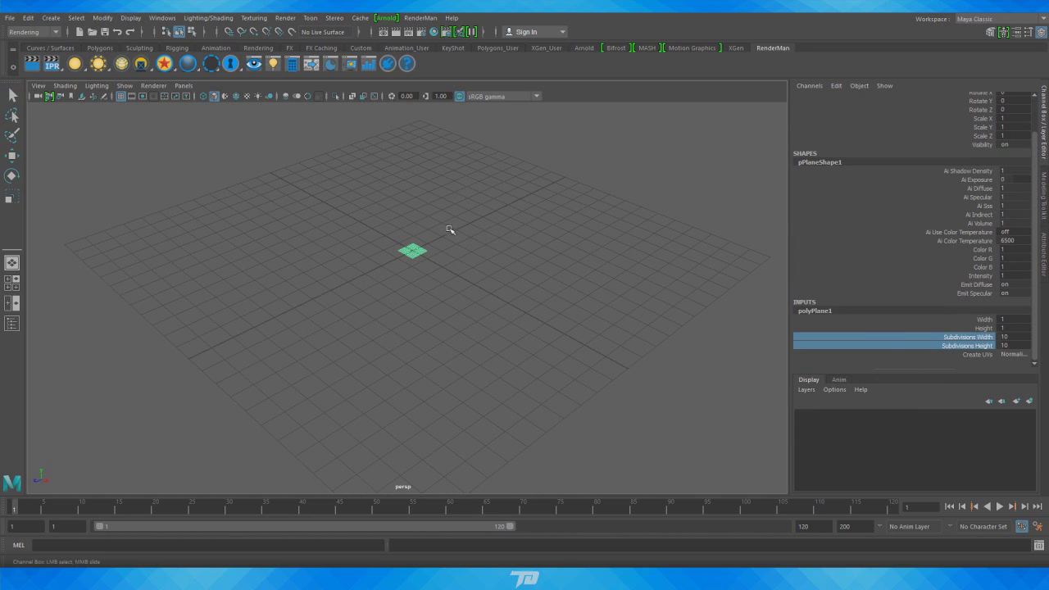
middle_click_drag(478, 222, 368, 235)
Scale the plane up horizontally into a large square ground and hide the viewport grid.
key("r")
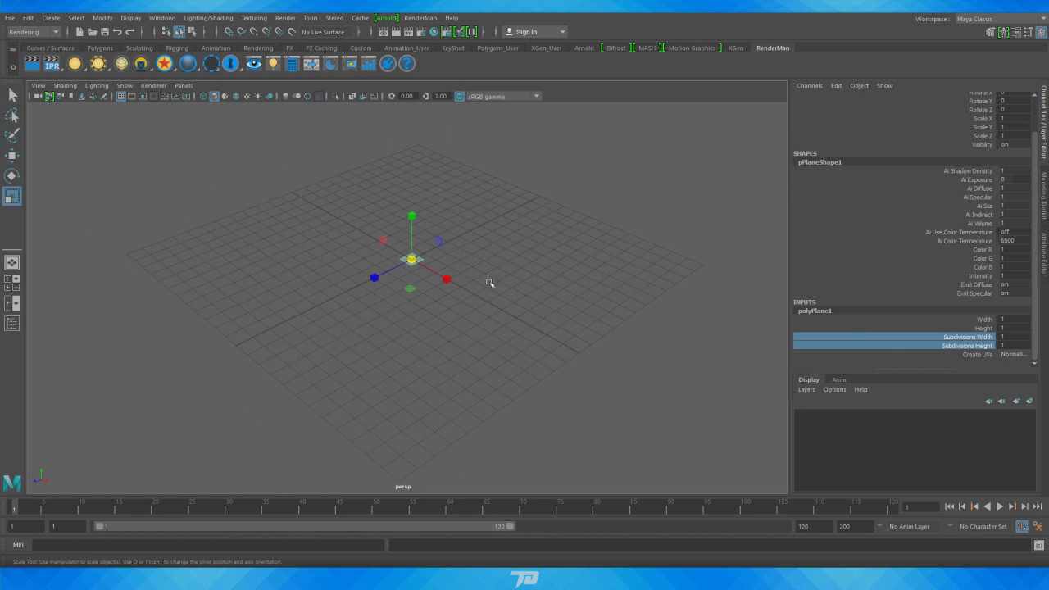
middle_click_drag(411, 290, 831, 511)
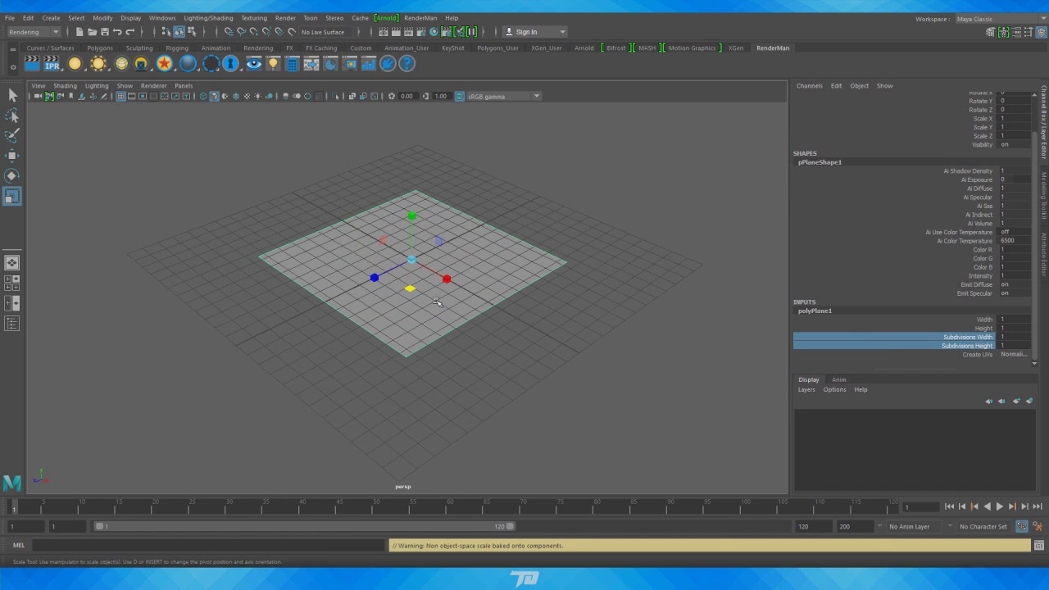
left_click_drag(410, 291, 393, 310)
left_click(121, 97)
left_click_drag(528, 253, 530, 237, "alt")
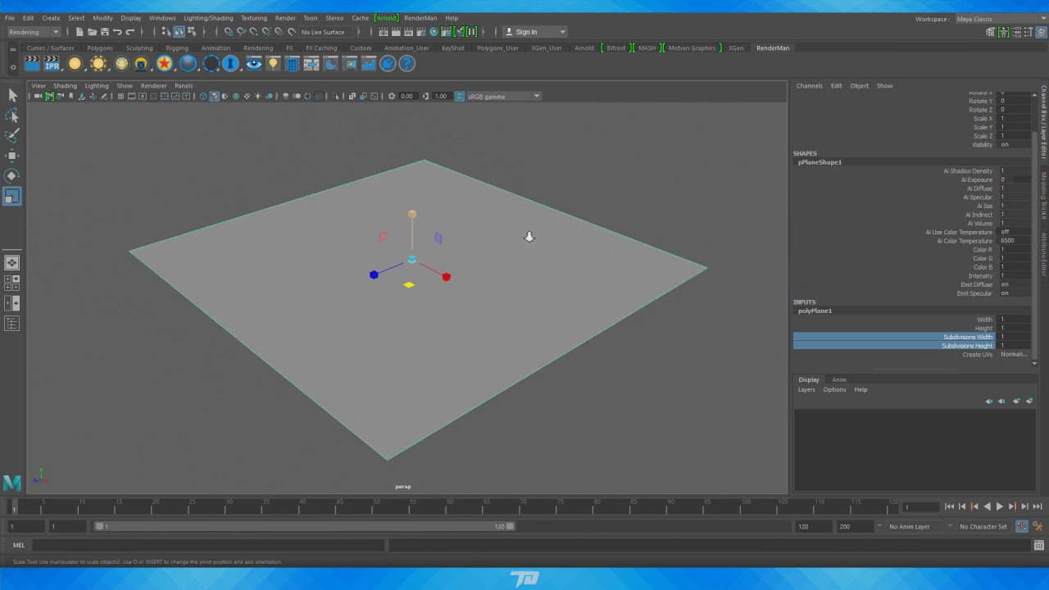
scroll(539, 208, "down", 4)
right_click_drag(538, 203, 639, 218)
left_click(553, 196)
Create a polygon cube and raise it above the plane to a Translate Y of about 3.9.
left_click(51, 17)
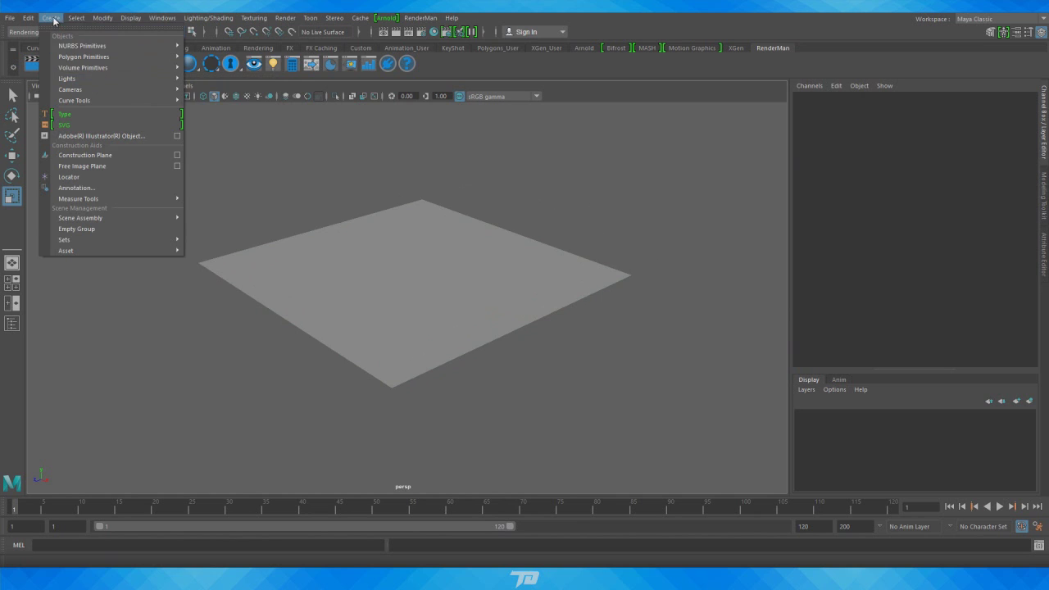
mouse_move(94, 58)
left_click(214, 73)
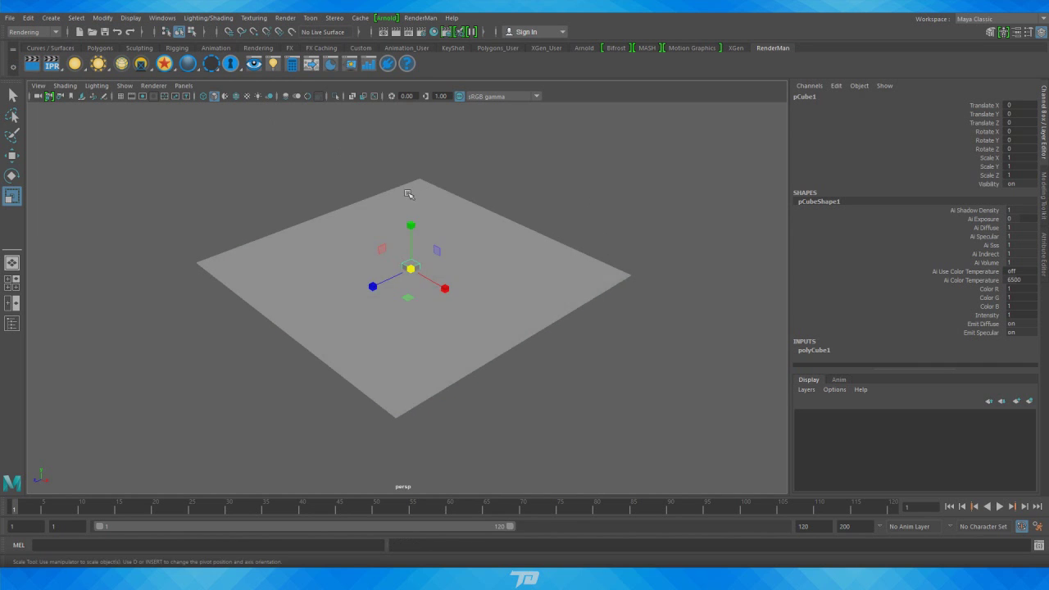
scroll(460, 230, "up", 3)
key("w")
left_click_drag(420, 214, 349, 182)
right_click_drag(349, 182, 454, 129, "alt")
middle_click_drag(454, 129, 450, 281, "alt")
right_click_drag(449, 280, 377, 218, "alt")
left_click_drag(393, 226, 395, 171)
left_click_drag(436, 213, 440, 210, "alt")
Move the cube's pivot to the centre of its bottom face.
key("d")
right_click_drag(403, 279, 445, 263, "alt")
left_click_drag(445, 262, 394, 254, "alt")
left_click(380, 235)
key("d")
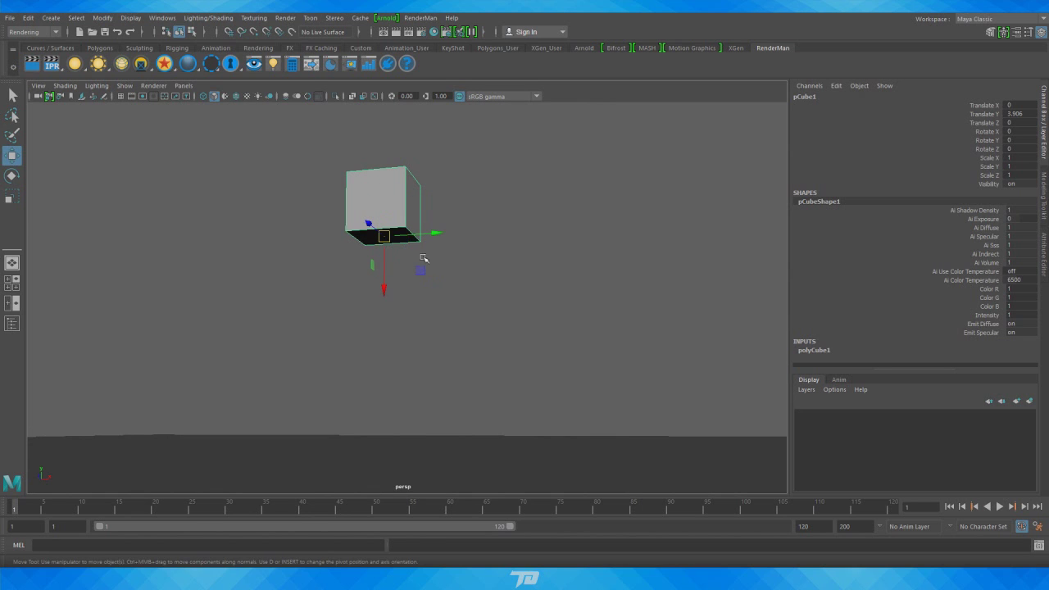
Lower the cube onto the ground plane with grid snapping, to Translate Y 0.5, and turn the snapping off.
right_click_drag(521, 236, 356, 267, "alt")
key("space")
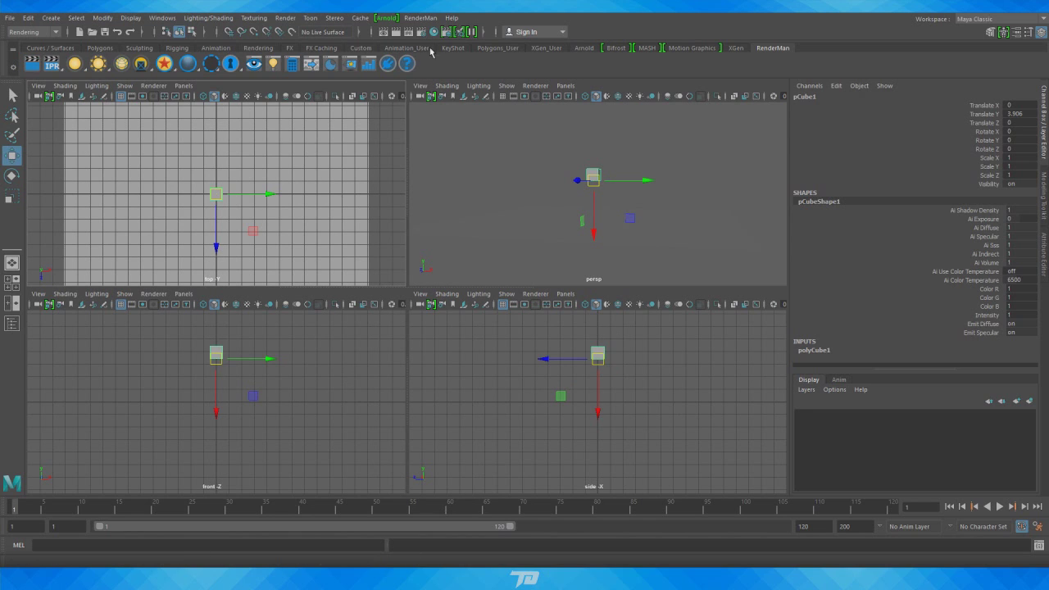
left_click(231, 31)
middle_click_drag(597, 412, 597, 396)
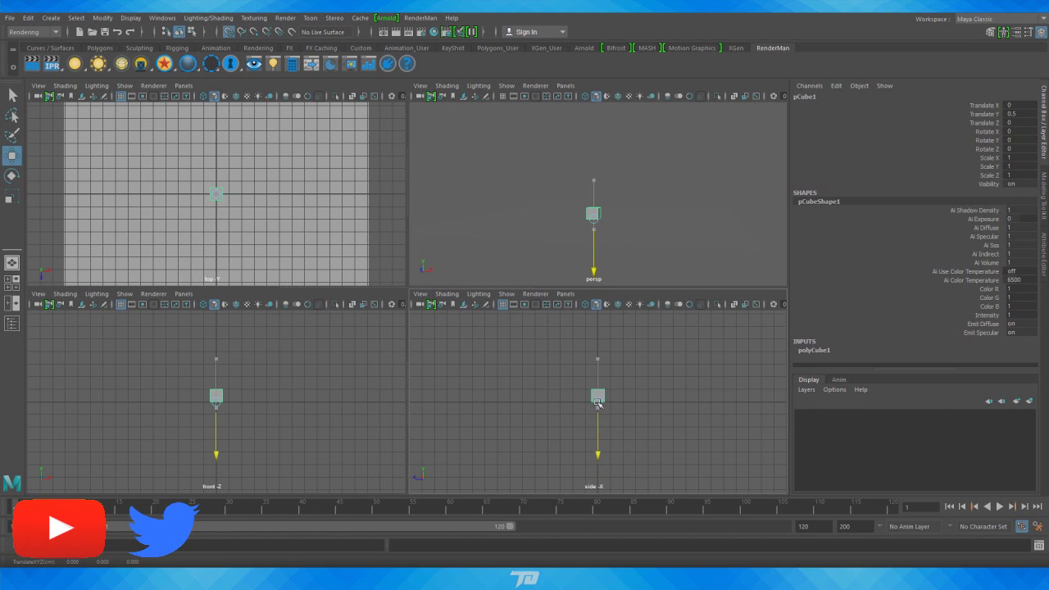
left_click(233, 31)
key("space")
key("space")
key("space")
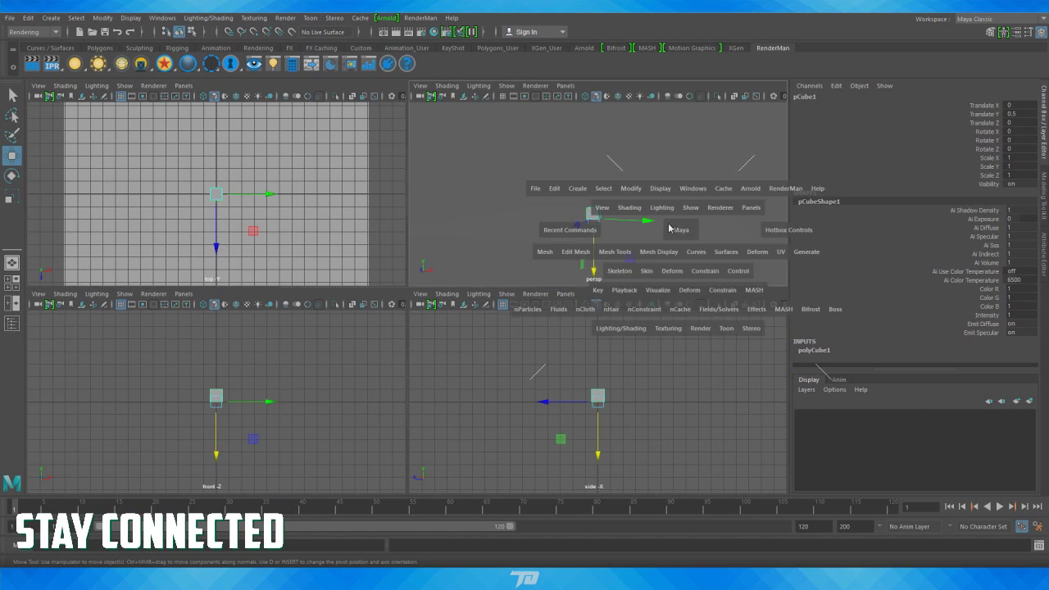
key("space")
Scale the cube uniformly to about 4.06 and move it across the plane to about X -2.7, Z 1.6.
key("r")
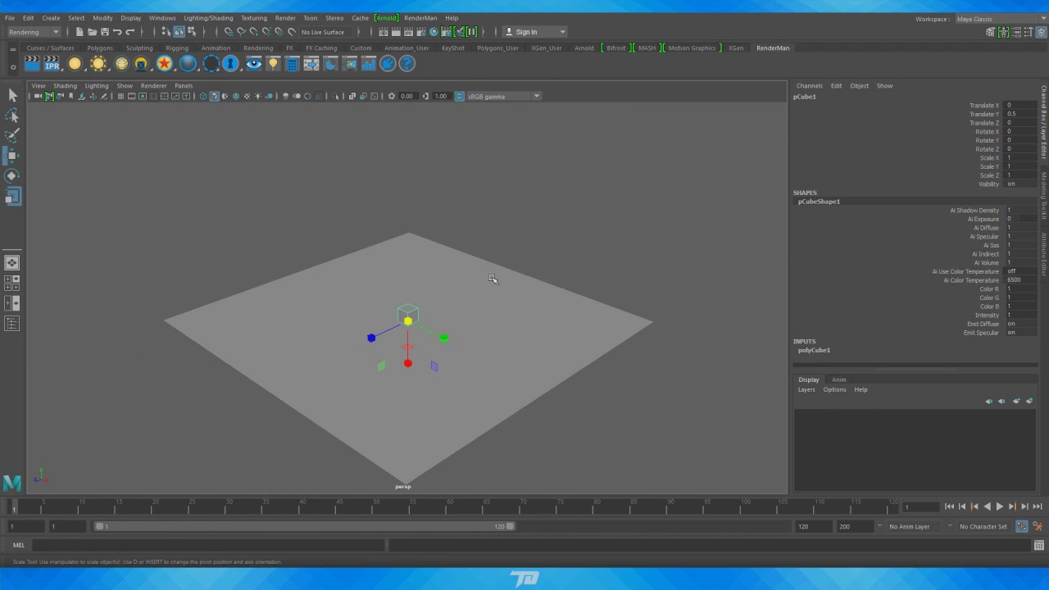
middle_click_drag(492, 279, 463, 297)
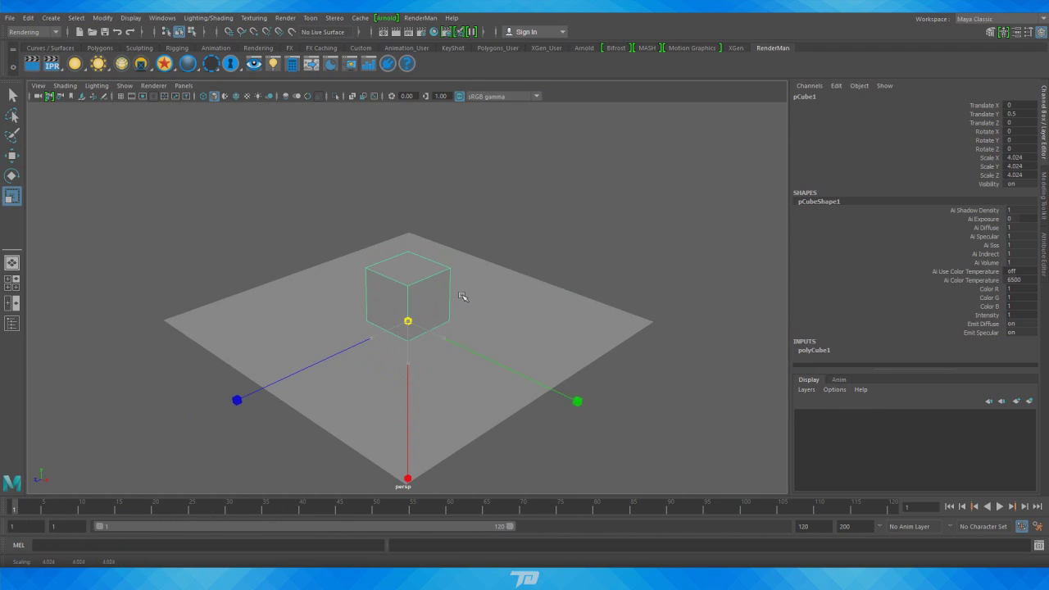
key("w")
left_click_drag(404, 347, 361, 341)
Create a polygon sphere and raise it well above the cube to a Translate Y of about 10.7.
left_click(51, 18)
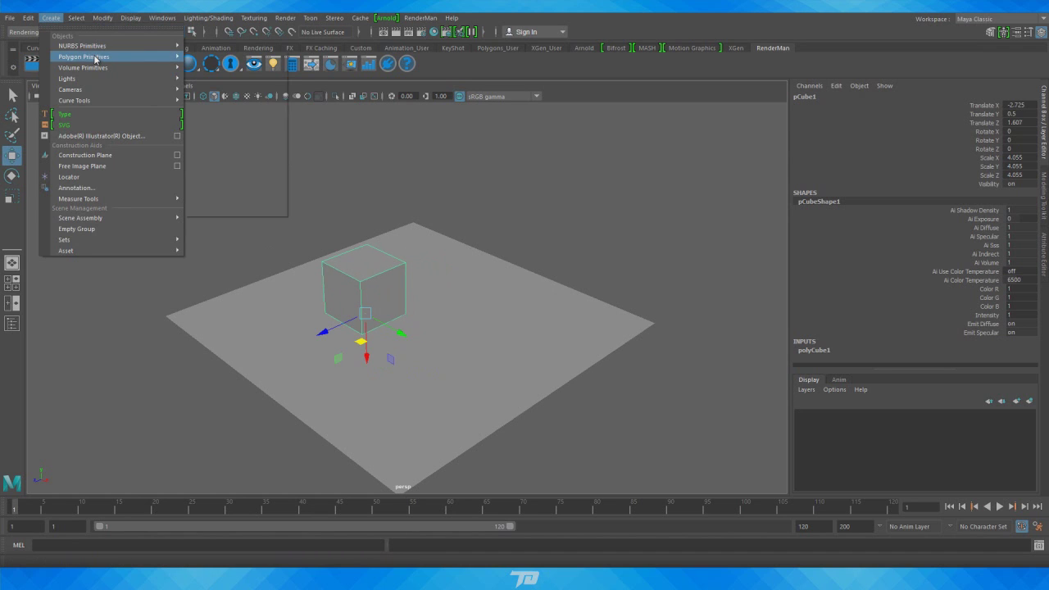
mouse_move(96, 59)
left_click(241, 66)
scroll(350, 213, "down", 3)
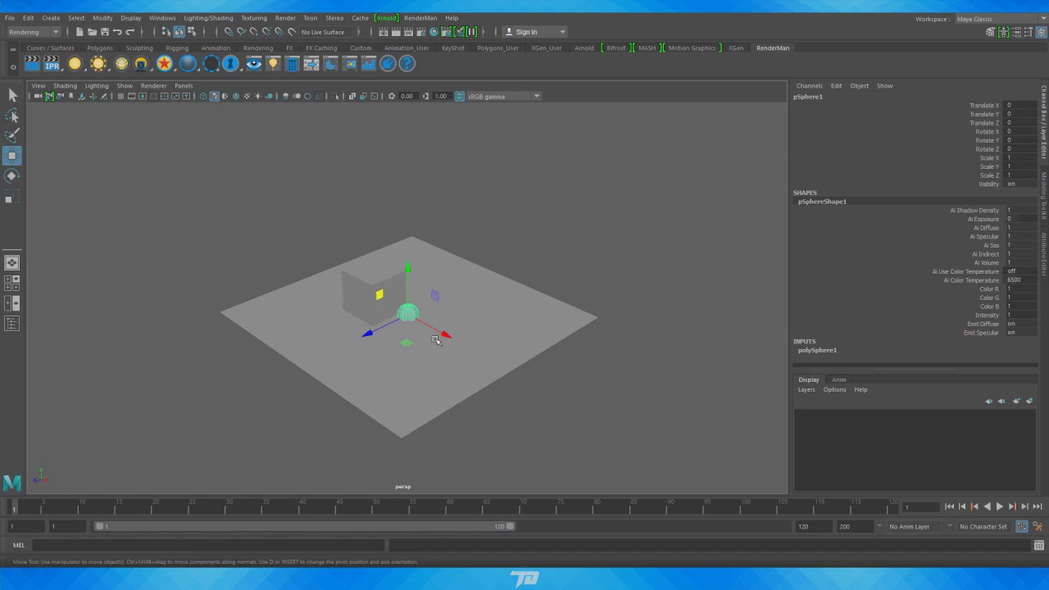
left_click_drag(408, 269, 416, 144)
middle_click_drag(416, 144, 448, 211, "alt")
right_click_drag(447, 211, 554, 250, "alt")
middle_click_drag(555, 250, 488, 265, "alt")
left_click_drag(487, 265, 492, 224, "alt")
middle_click_drag(557, 224, 510, 241, "alt")
right_click_drag(510, 241, 533, 224, "alt")
middle_click_drag(532, 223, 495, 261, "alt")
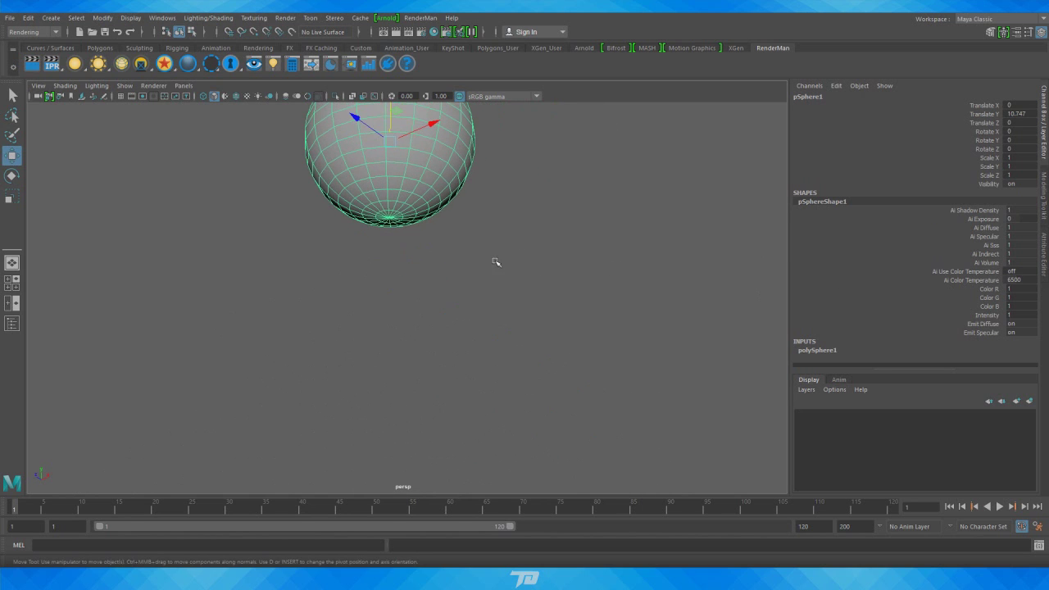
Move the sphere's pivot to the pole vertex at its bottom.
key("d")
left_click(390, 219)
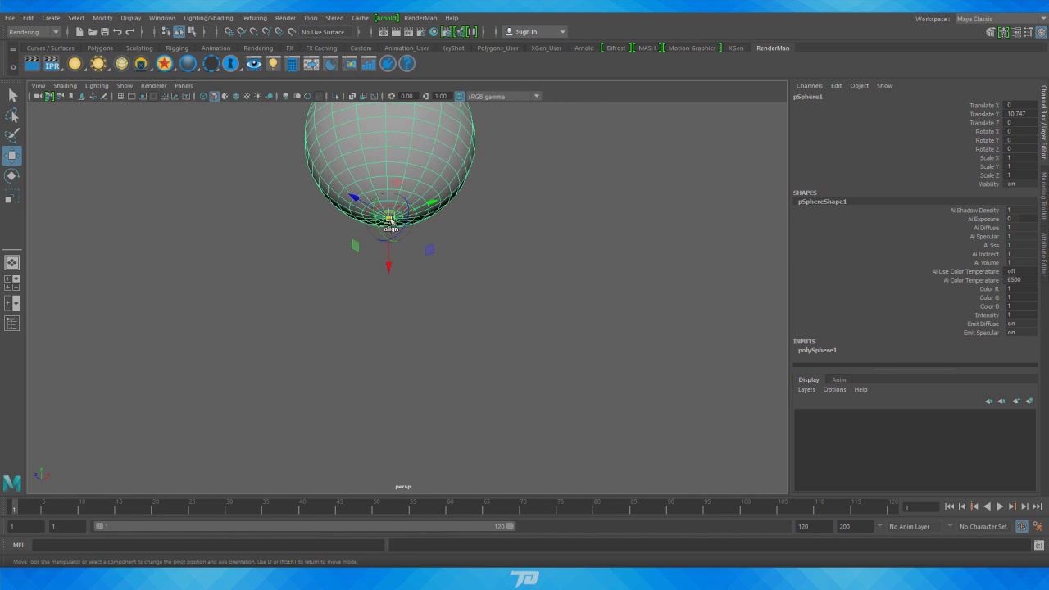
scroll(391, 218, "down", 2)
key("d")
scroll(385, 345, "down", 4)
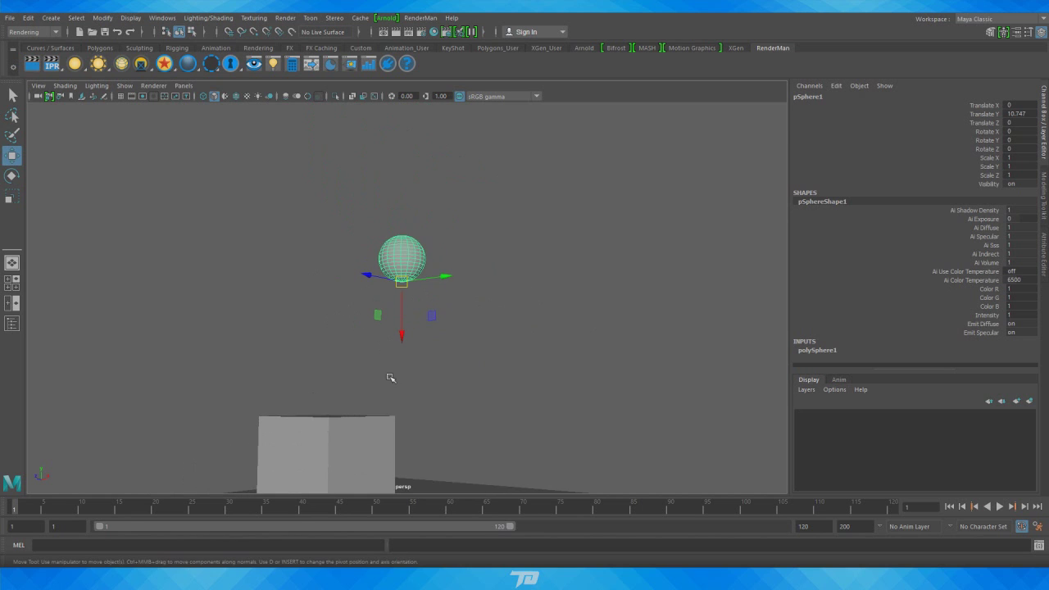
Lower the sphere onto the ground plane with grid snapping, to Translate Y 1, and scale it uniformly to about 2.9.
key("space")
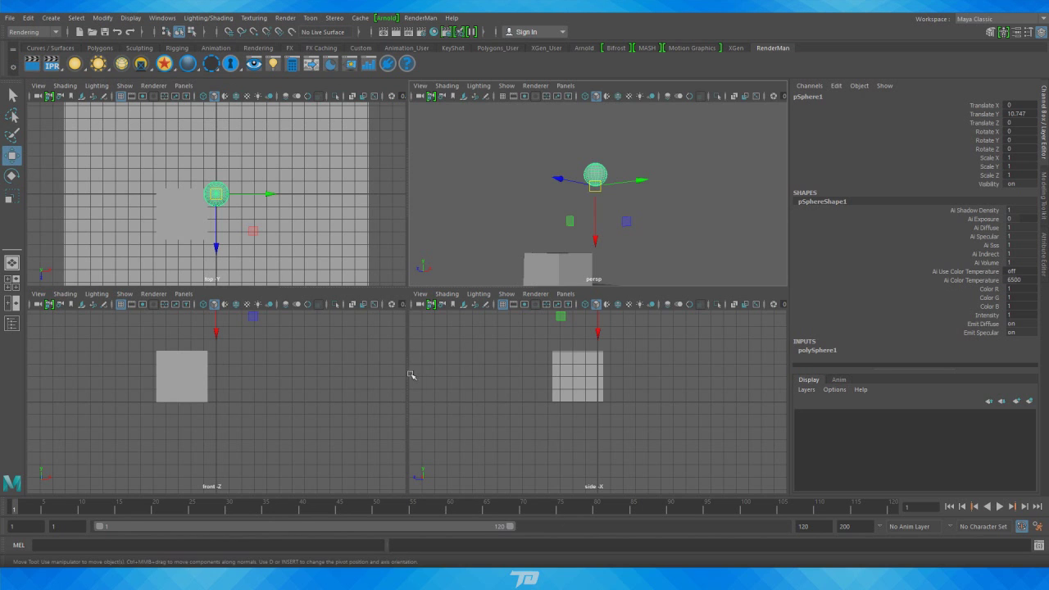
left_click(228, 31)
scroll(565, 369, "down", 3)
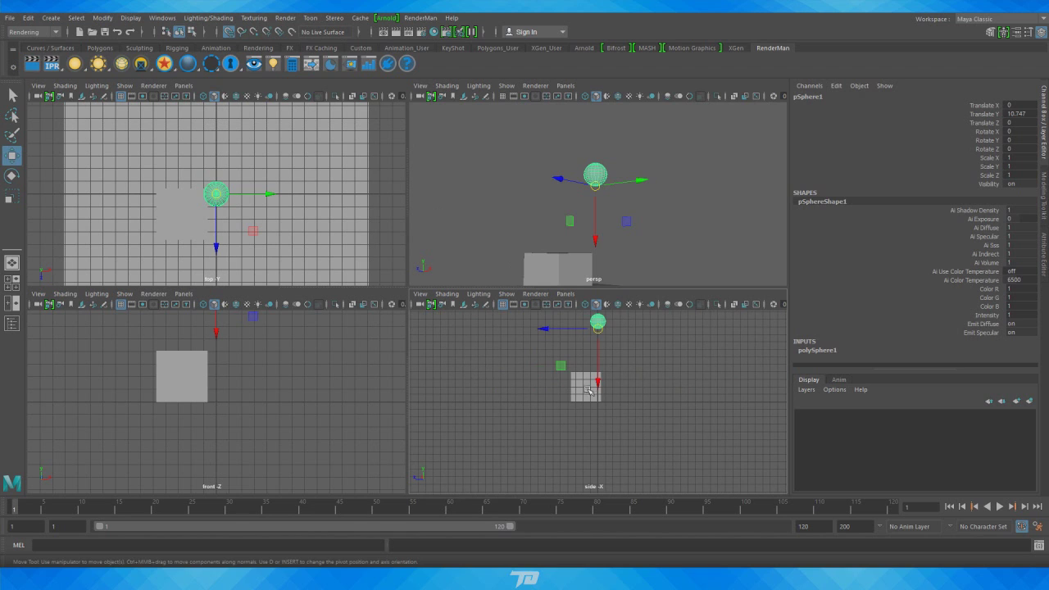
left_click_drag(597, 378, 636, 391)
key("r")
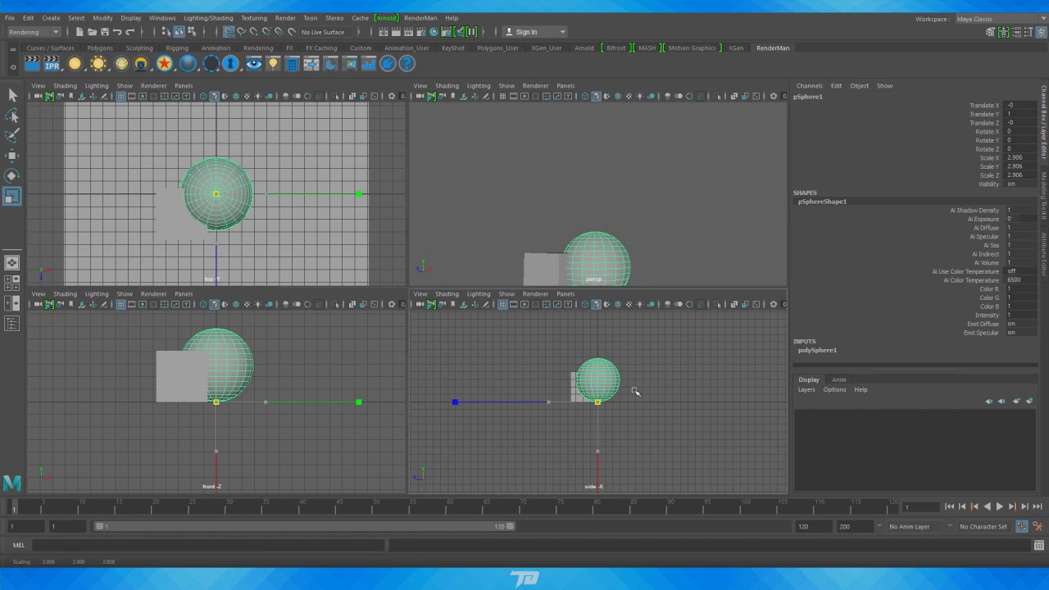
Move the sphere along the plane to stand clear of the cube at about X 3.7, Z -2.5.
key("w")
left_click_drag(253, 232, 330, 205)
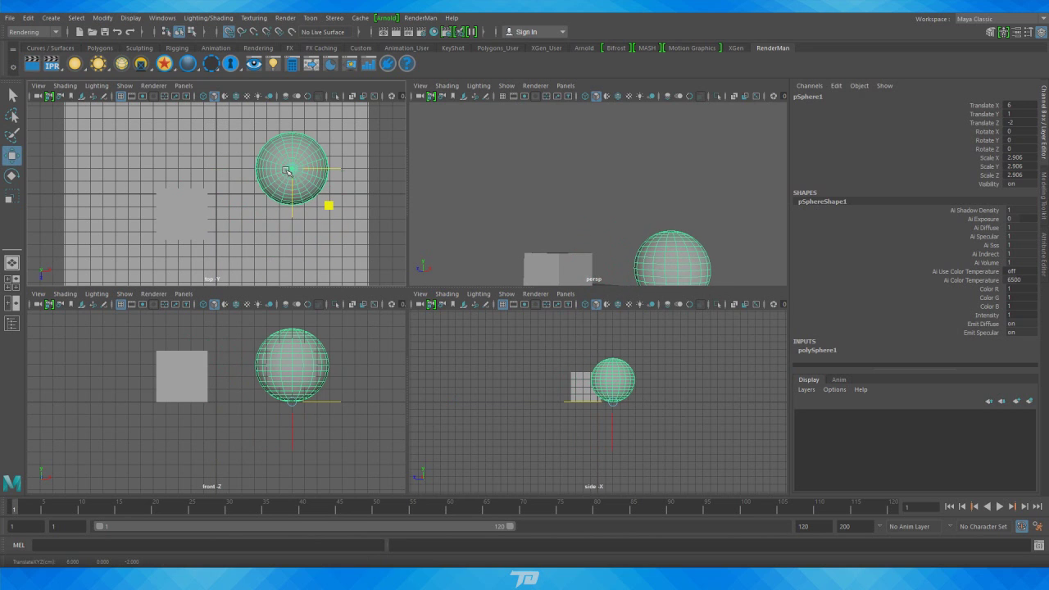
key("space")
right_click_drag(625, 305, 302, 355, "alt")
left_click_drag(492, 307, 497, 390, "alt")
left_click_drag(475, 425, 488, 373)
right_click_drag(501, 393, 558, 428, "alt")
left_click_drag(558, 428, 538, 350, "alt")
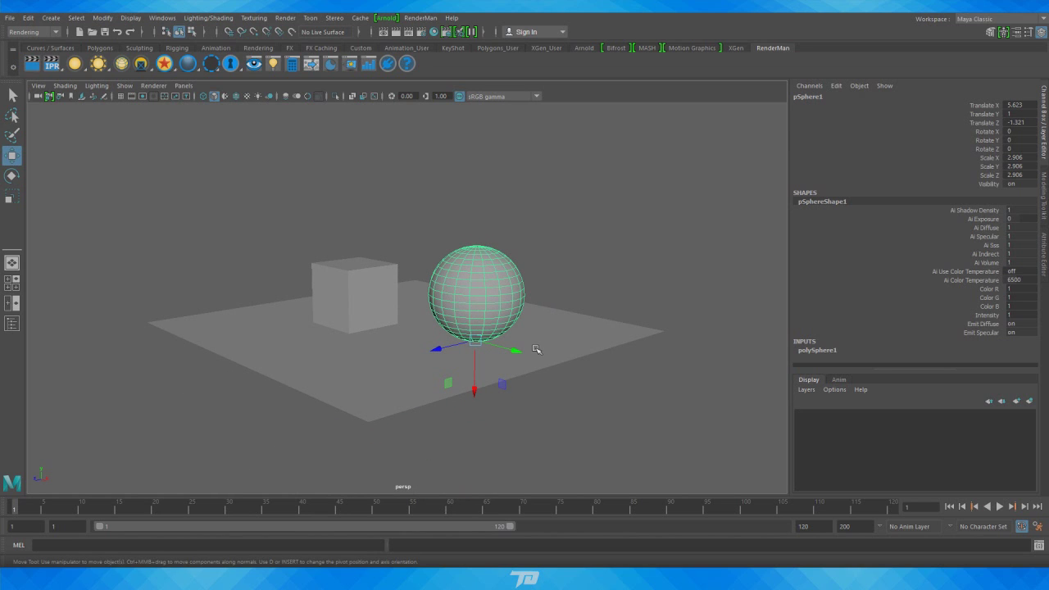
left_click_drag(597, 317, 535, 281, "alt")
left_click_drag(460, 358, 452, 320)
left_click_drag(452, 320, 464, 328, "alt")
right_click_drag(377, 314, 410, 314, "alt")
left_click_drag(410, 315, 393, 302, "alt")
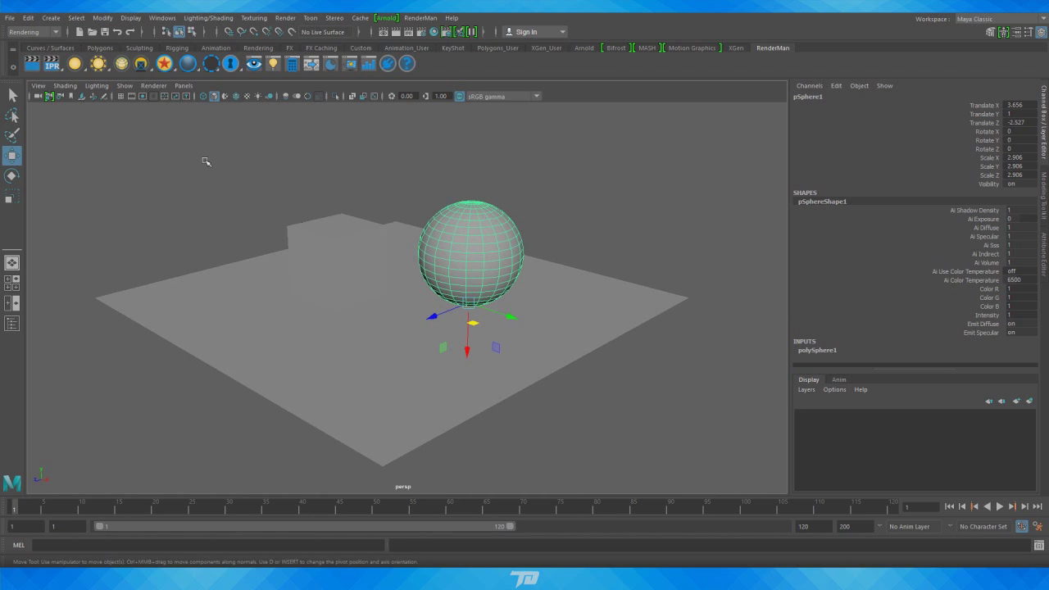
Render the current perspective view with Maya Software, inspect the image and close the Render View.
left_click(390, 37)
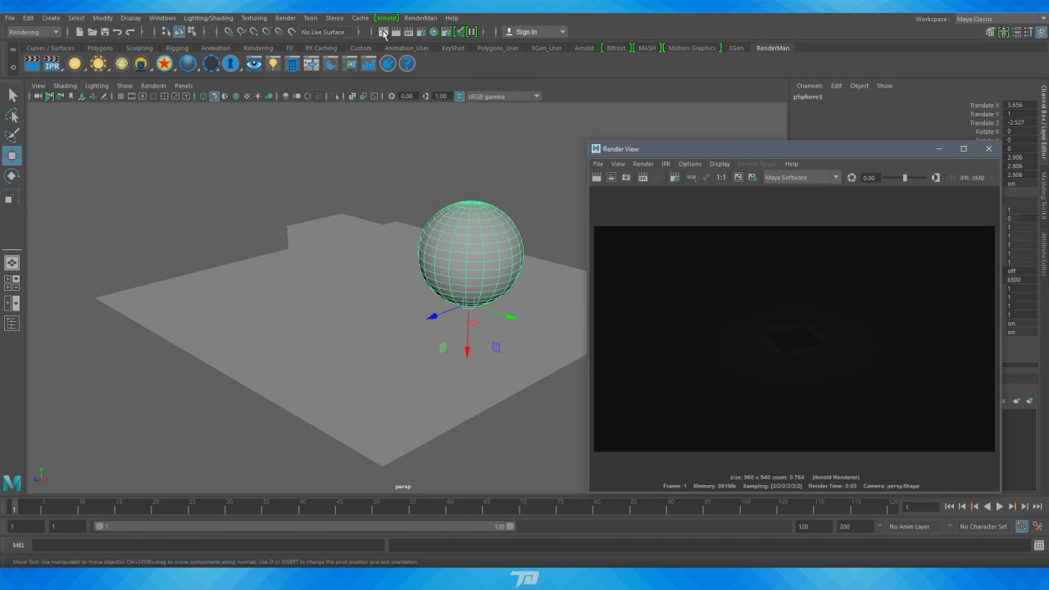
left_click_drag(738, 156, 577, 106)
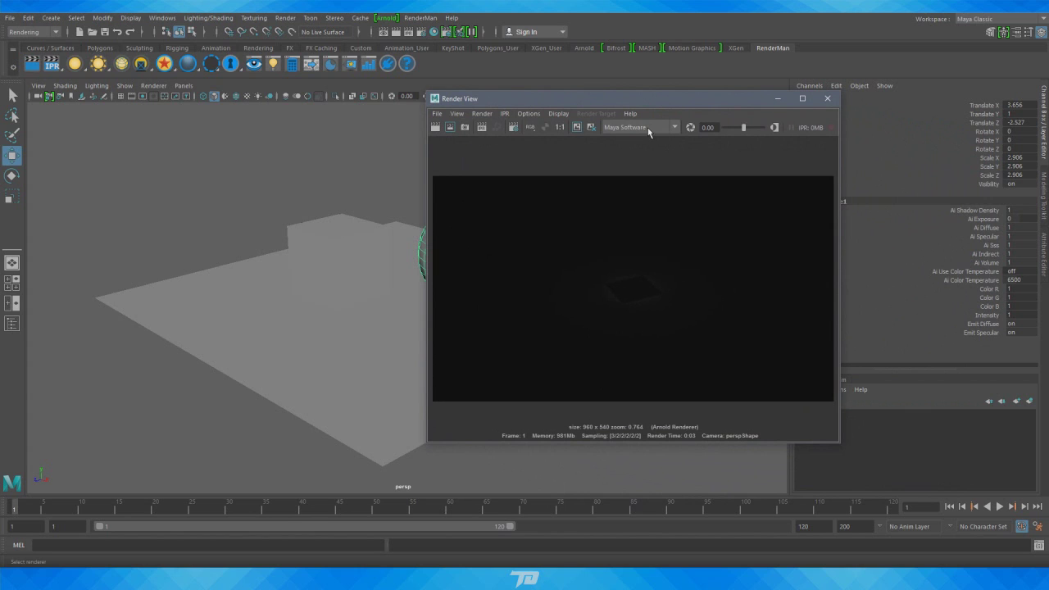
left_click(435, 128)
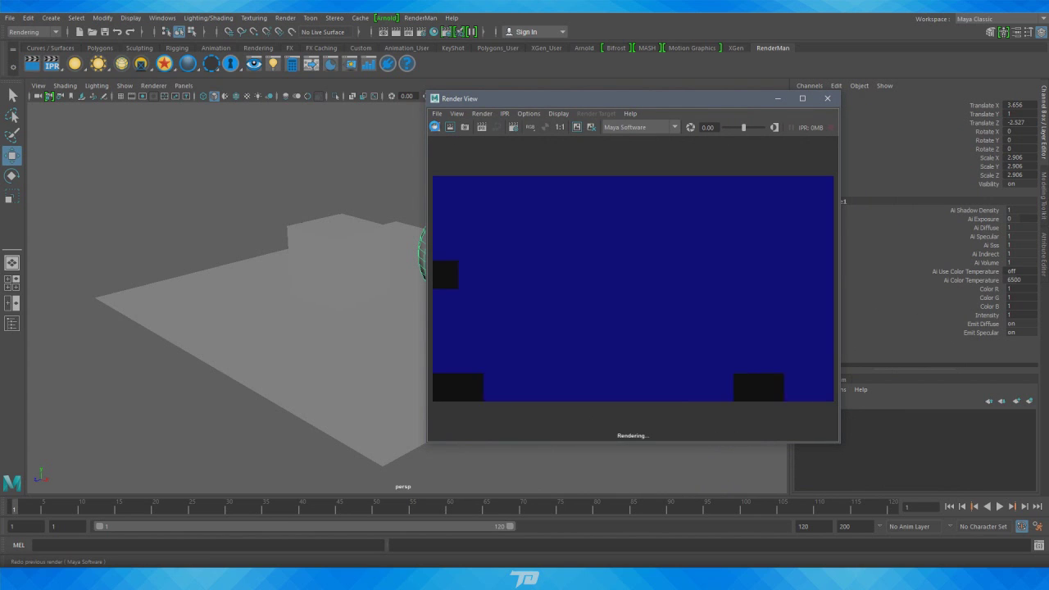
left_click_drag(621, 100, 762, 95)
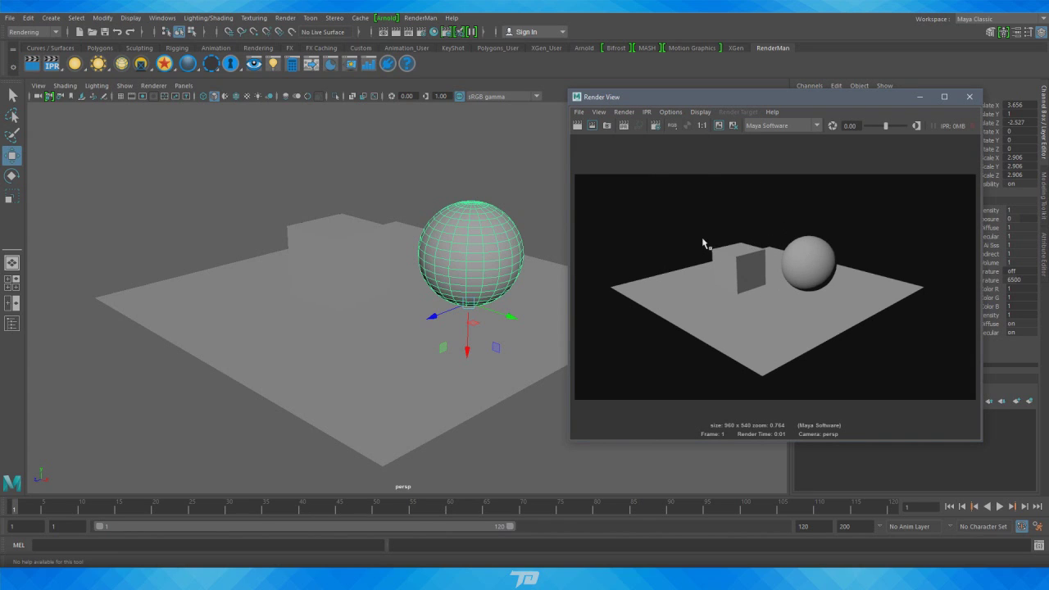
left_click(970, 97)
left_click_drag(499, 253, 499, 270, "alt")
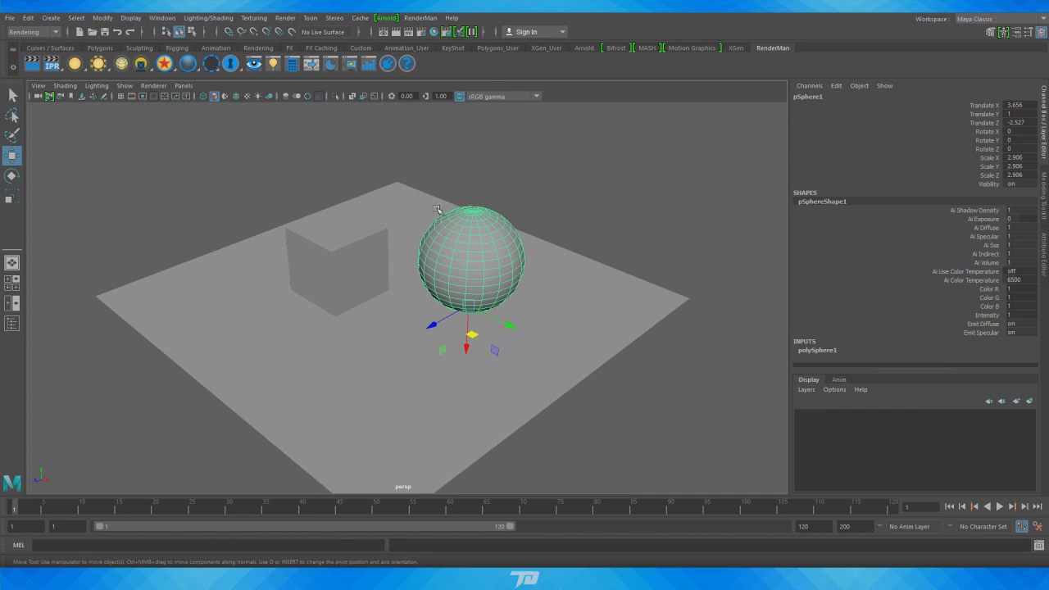
left_click_drag(440, 209, 459, 215, "alt")
right_click_drag(459, 215, 443, 336, "alt")
left_click_drag(443, 335, 450, 334, "alt")
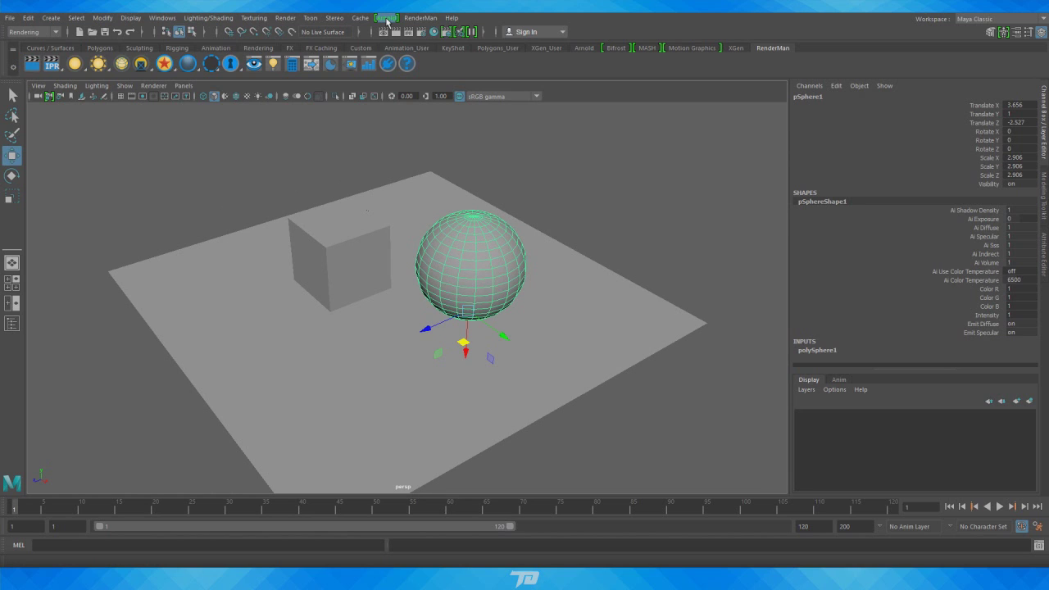
left_click(581, 211)
left_click_drag(583, 213, 606, 198, "alt")
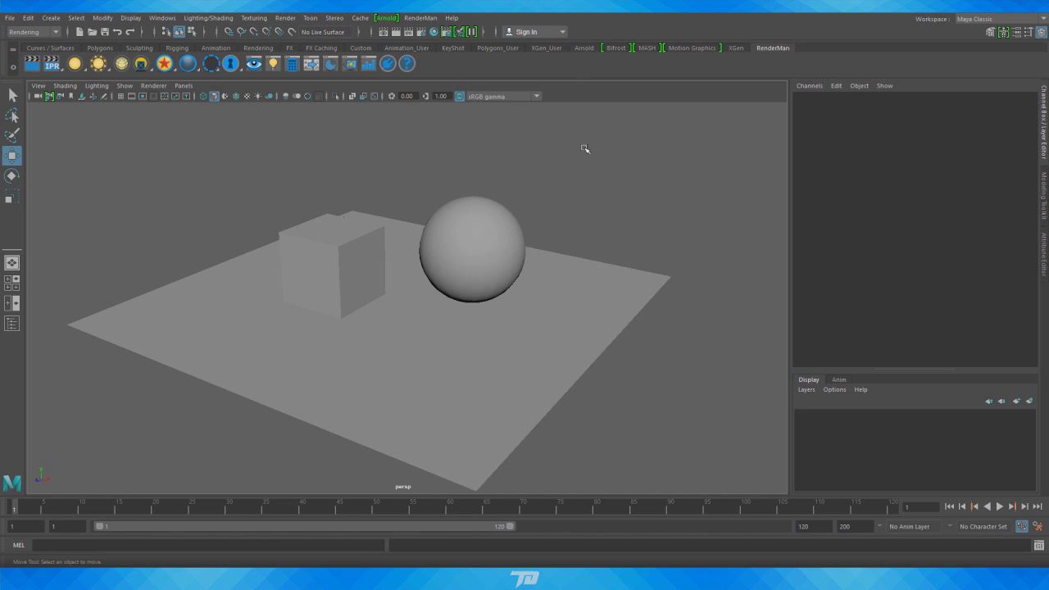
left_click_drag(585, 147, 500, 162, "alt")
mouse_move(500, 162)
right_mouse_down("alt")
mouse_move(541, 188)
mouse_move(565, 178)
right_mouse_up("alt")
middle_click_drag(565, 177, 565, 222, "alt")
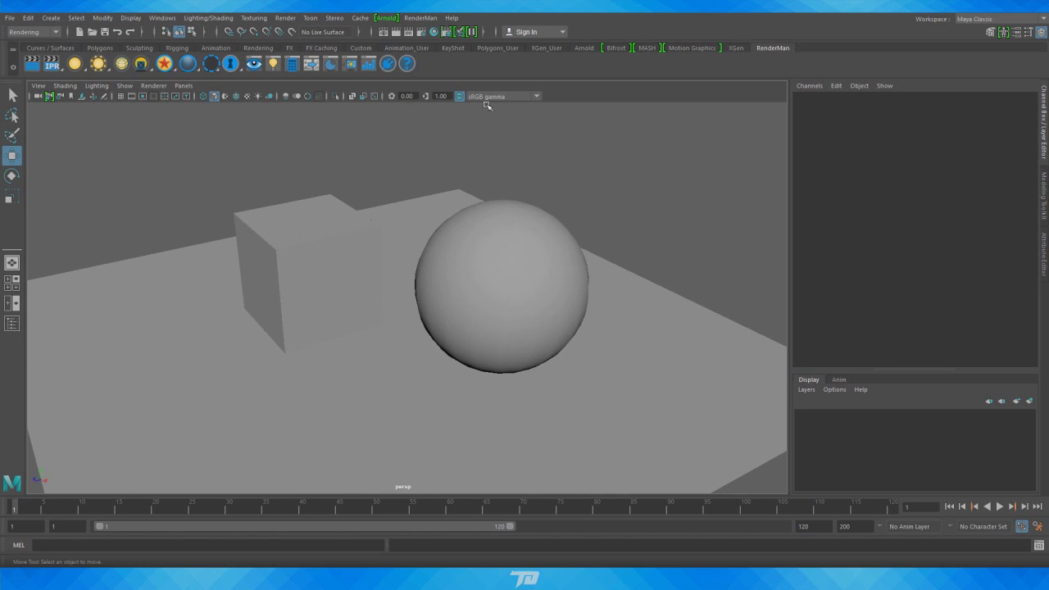
left_click(384, 19)
left_click(681, 161)
right_click_drag(668, 173, 443, 206, "alt")
left_click_drag(443, 206, 377, 198, "alt")
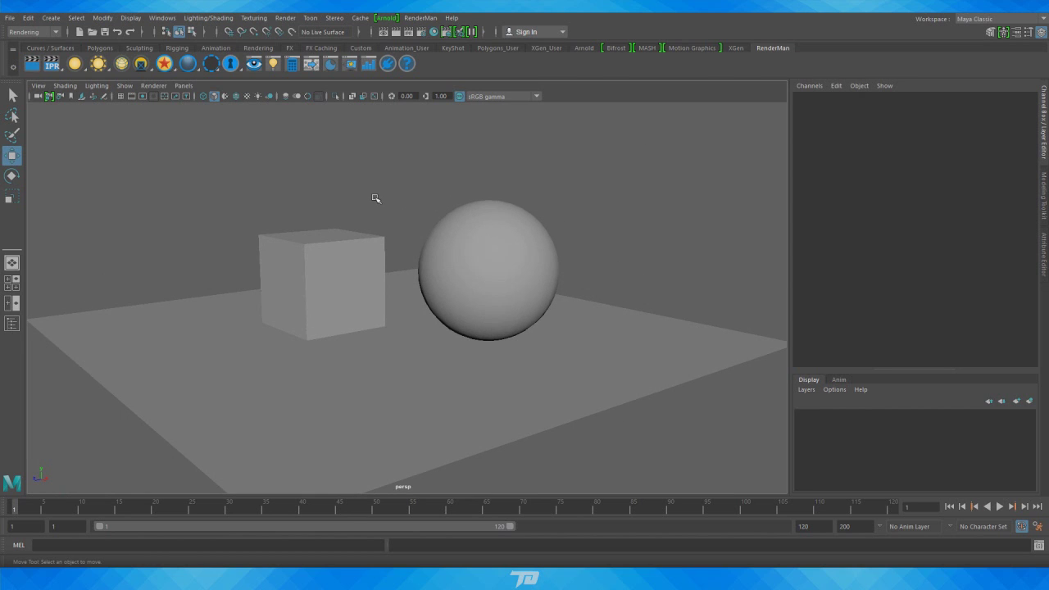
left_click_drag(306, 208, 501, 212, "alt")
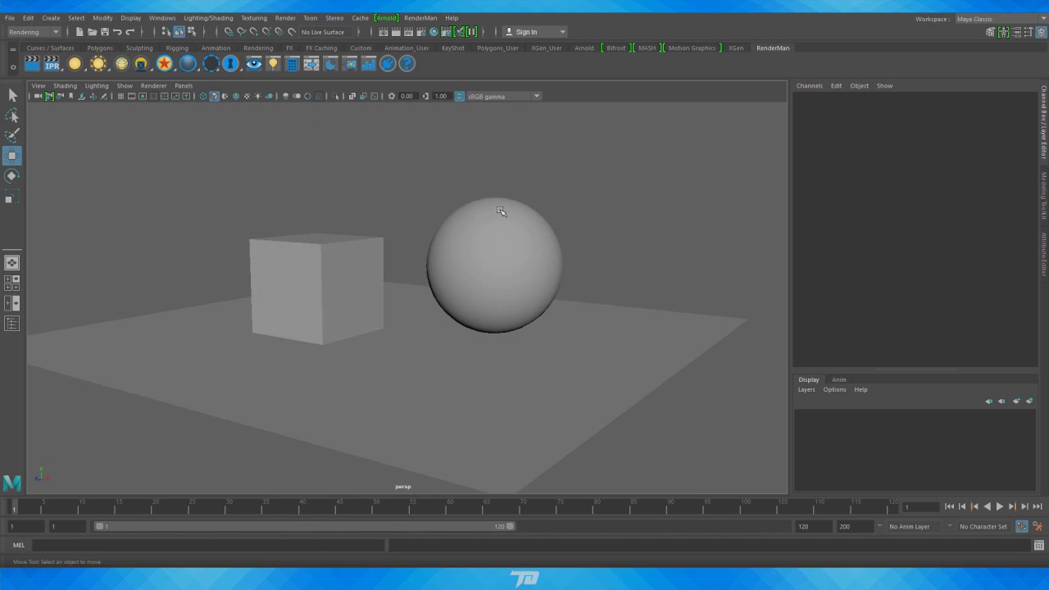
right_click_drag(501, 211, 375, 234, "alt")
left_click_drag(374, 235, 404, 230, "alt")
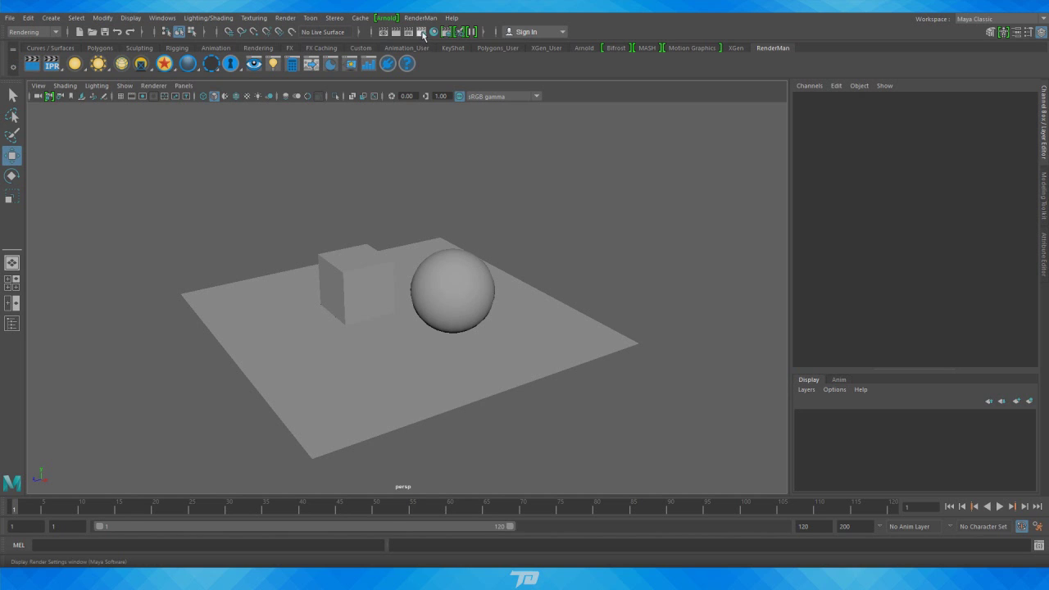
Switch the renderer from Maya Software to Arnold Renderer in the Render Settings and close them.
left_click(423, 34)
left_click_drag(278, 153, 633, 131)
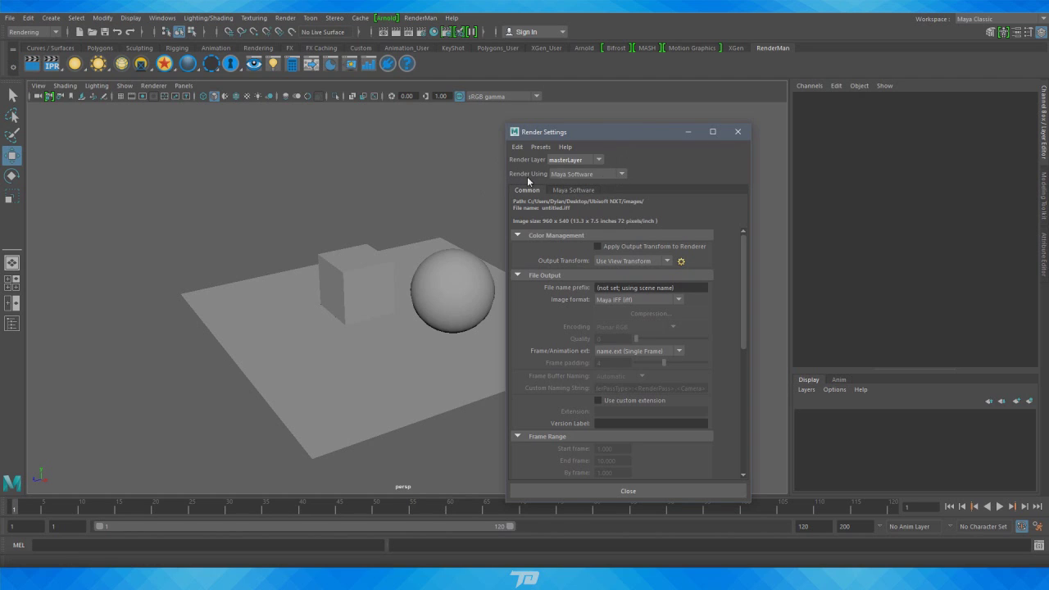
left_click(609, 173)
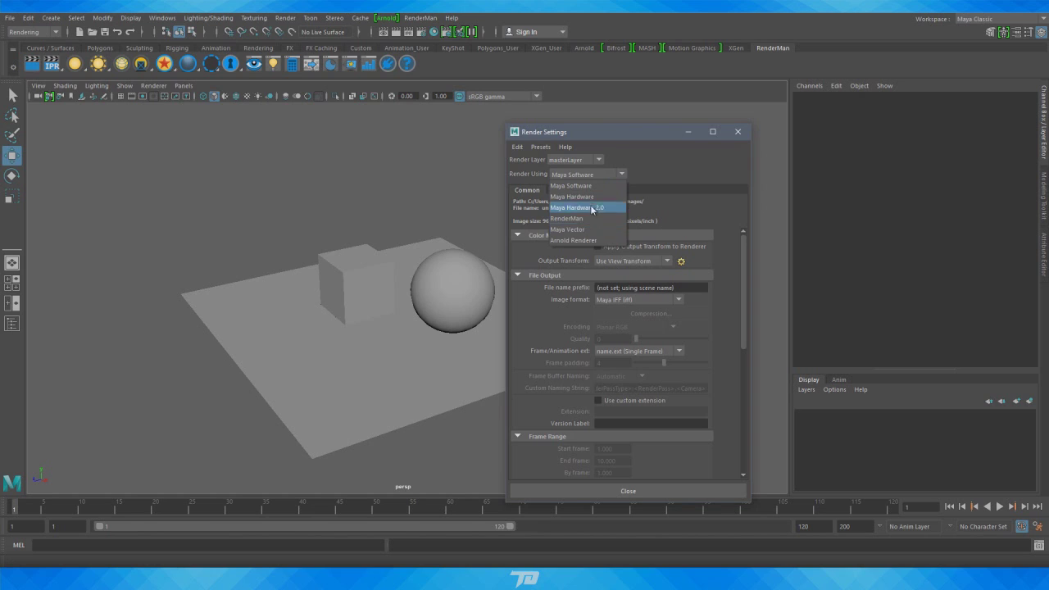
left_click(587, 239)
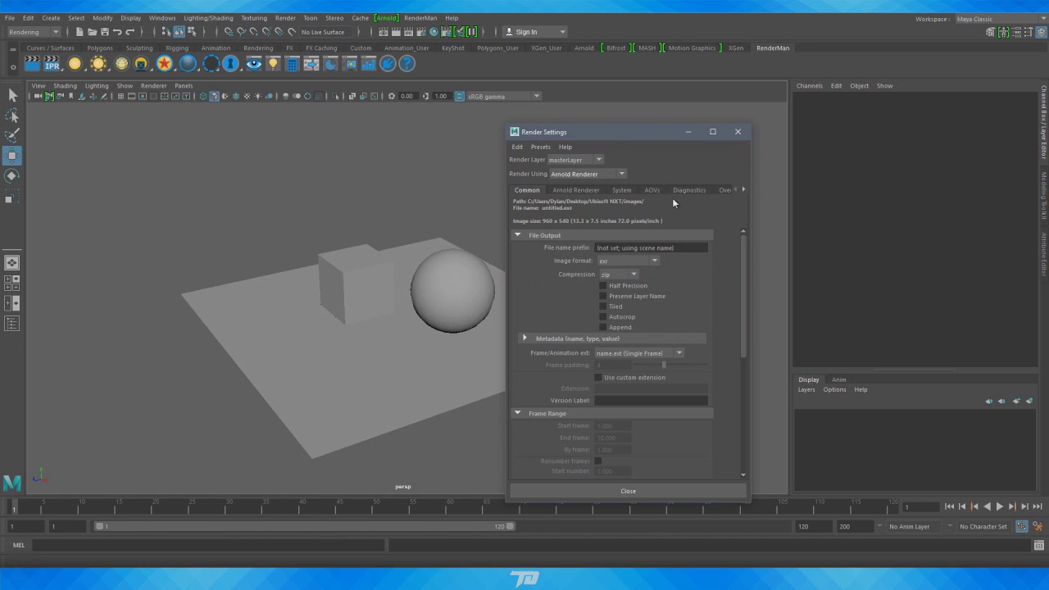
mouse_move(743, 274)
left_mouse_down()
mouse_move(743, 286)
mouse_move(743, 271)
left_mouse_up()
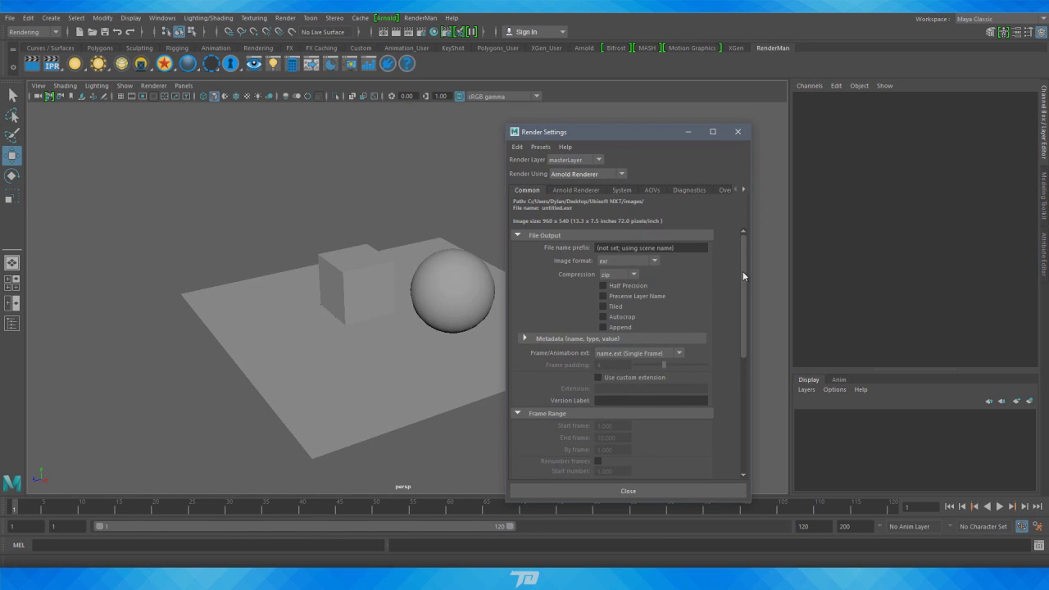
left_click(738, 132)
scroll(591, 298, "down", 5)
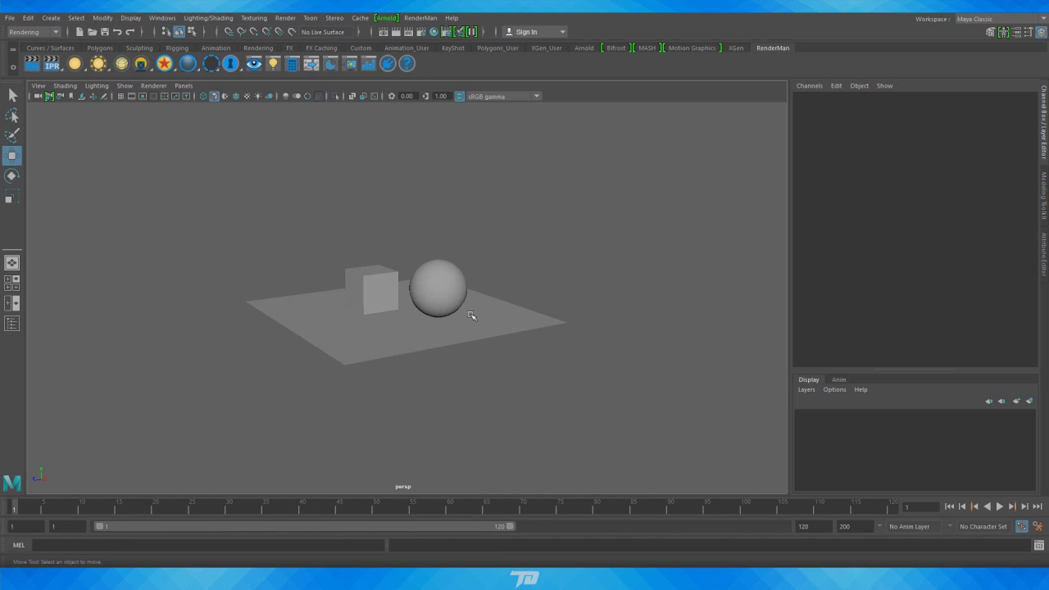
left_click_drag(459, 307, 450, 335, "alt")
right_click_drag(459, 328, 508, 322, "alt")
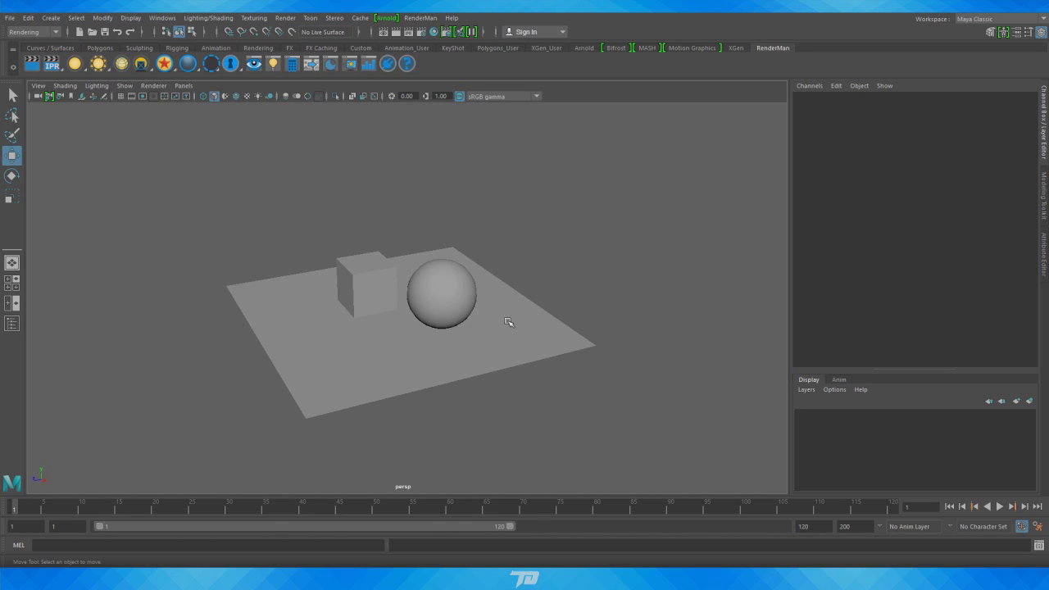
left_click_drag(325, 178, 251, 152, "alt")
left_click(6, 22)
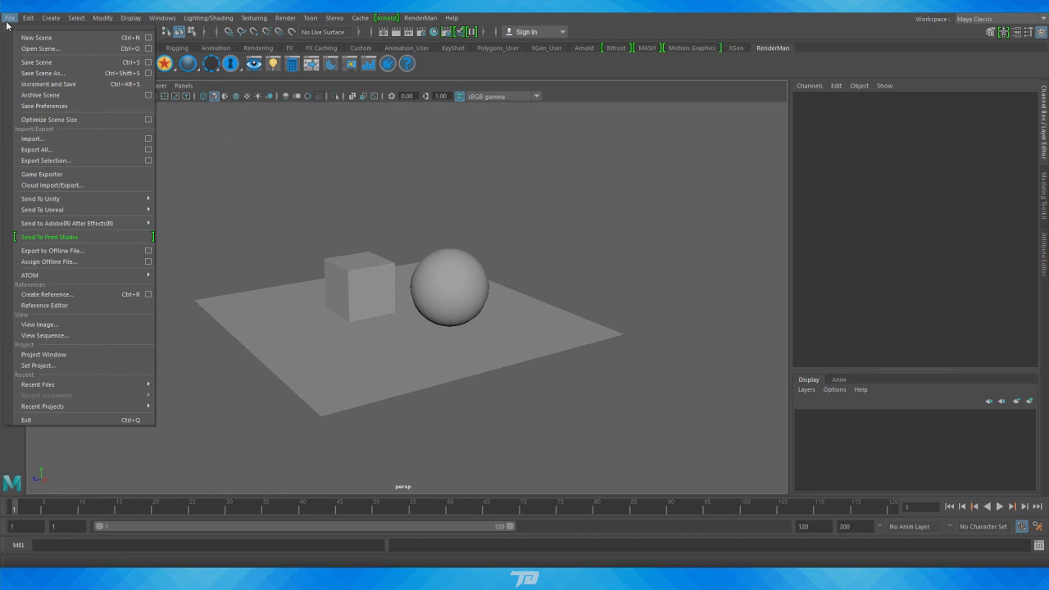
left_click(65, 366)
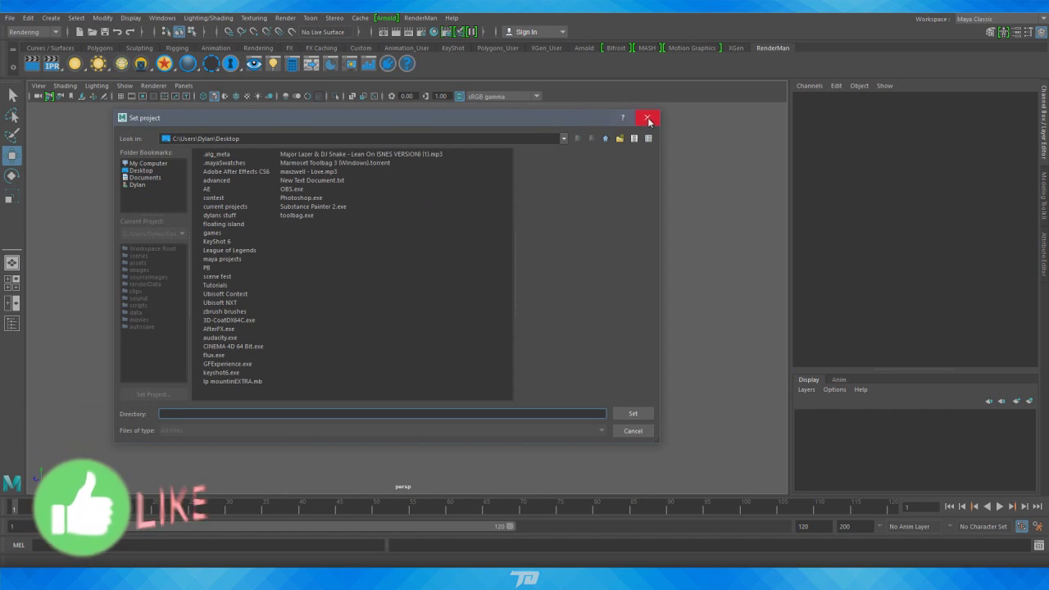
left_click(648, 117)
Create a new Maya project named tutorial on the desktop with the default folder locations.
left_click(10, 17)
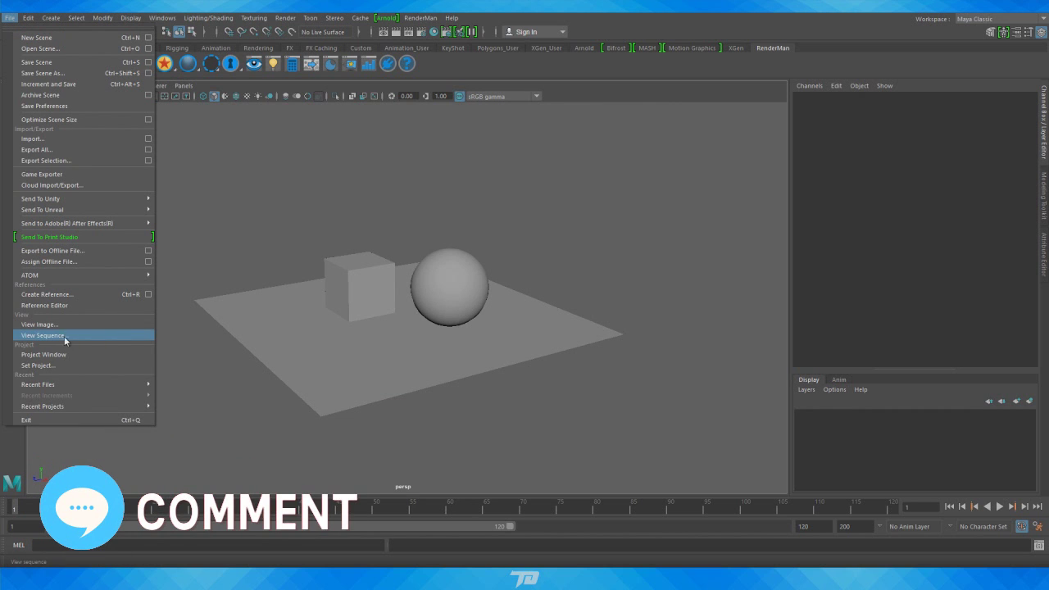
left_click(56, 354)
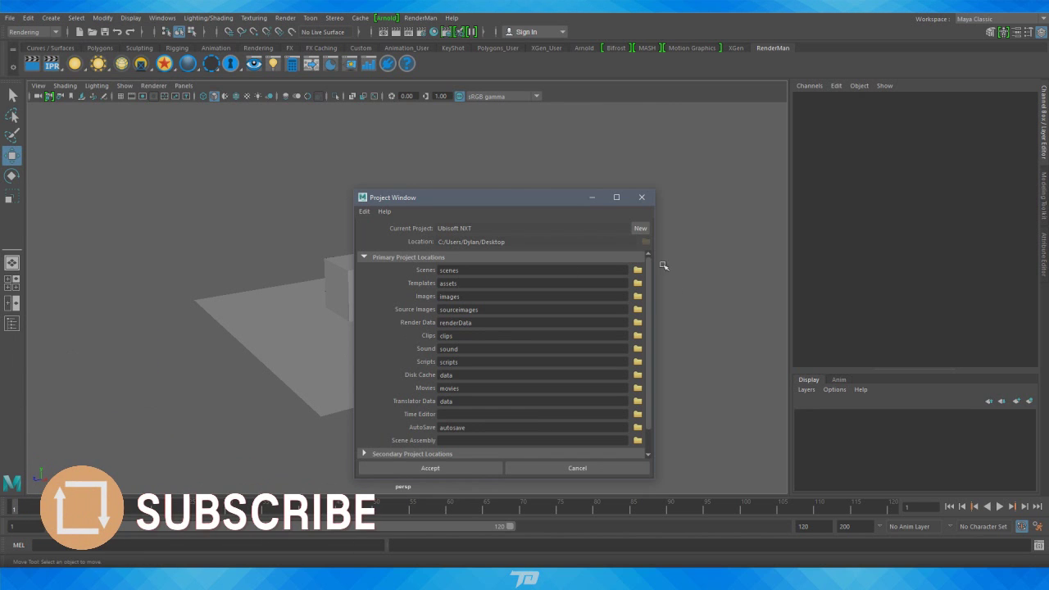
left_click(641, 228)
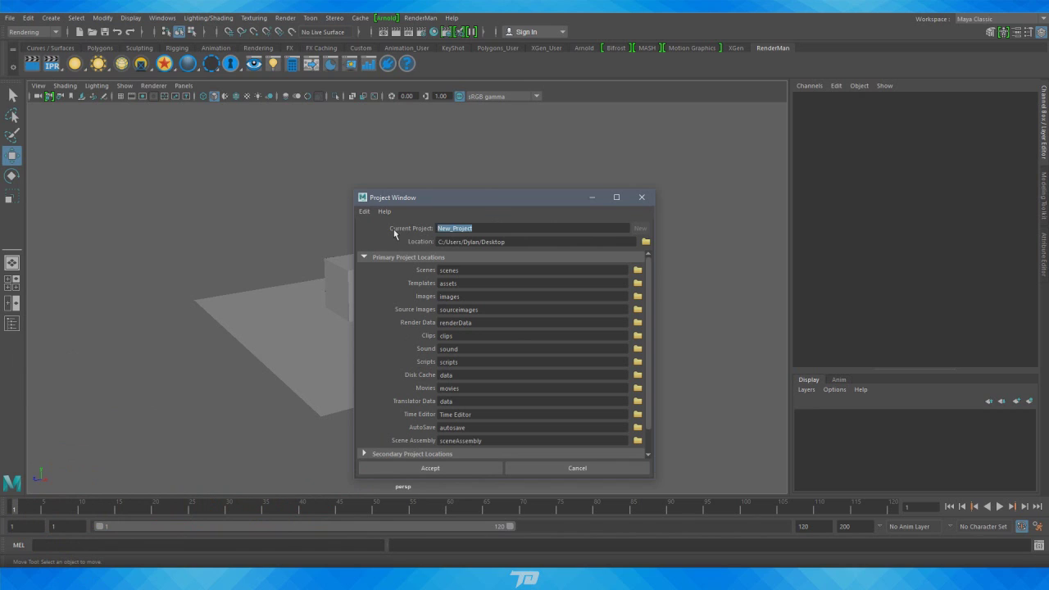
type("tutoru")
key("BackSpace")
type("ial")
left_click(428, 471)
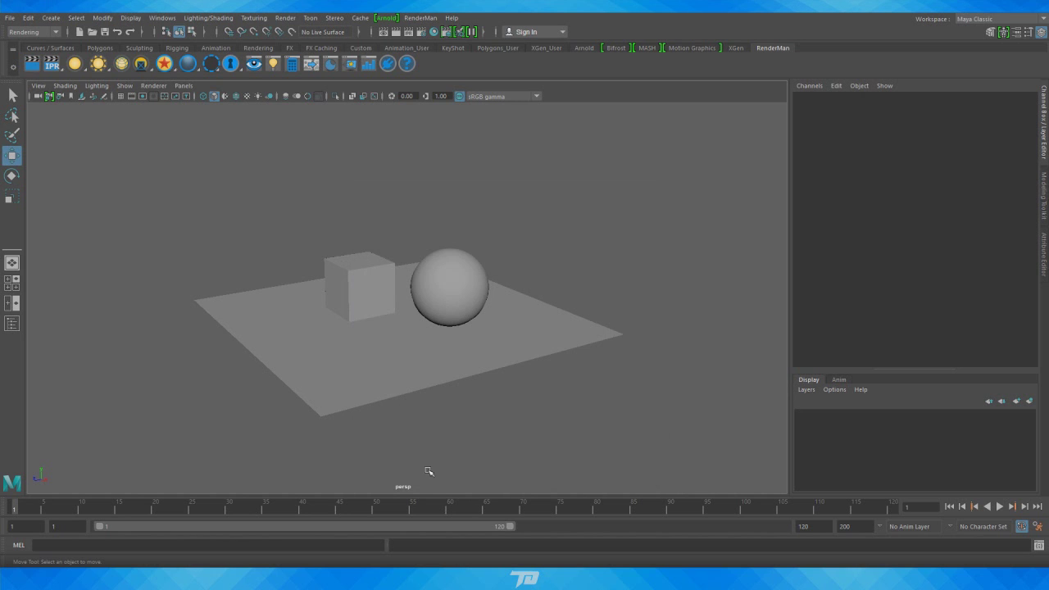
Switch to the desktop, move the tutorial folder to the middle, examine the subfolders inside it and return to Maya.
left_click(981, 13)
left_click_drag(30, 72, 517, 264)
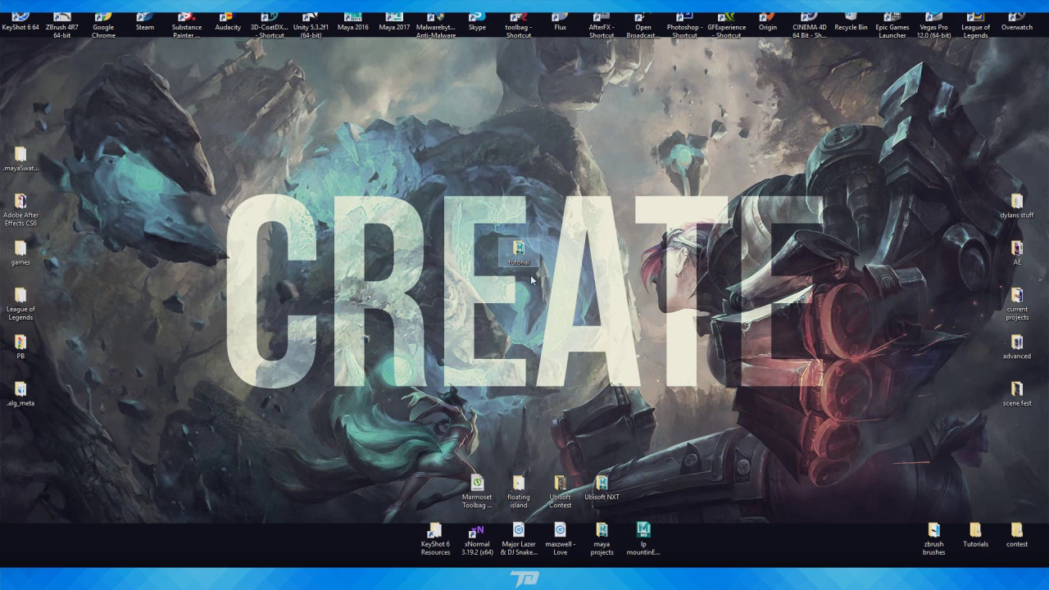
double_click(518, 252)
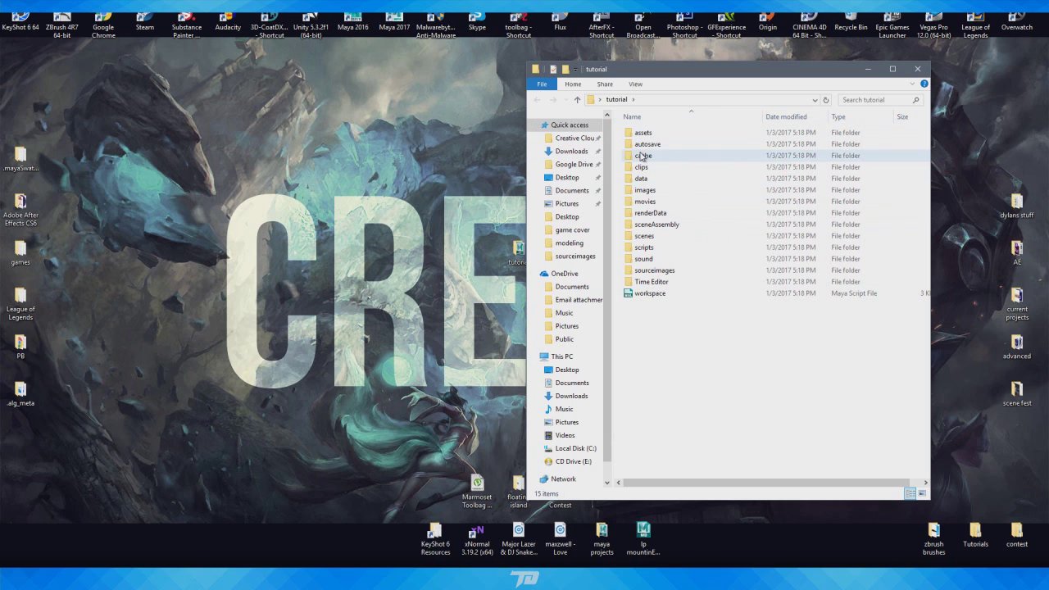
left_click(919, 69)
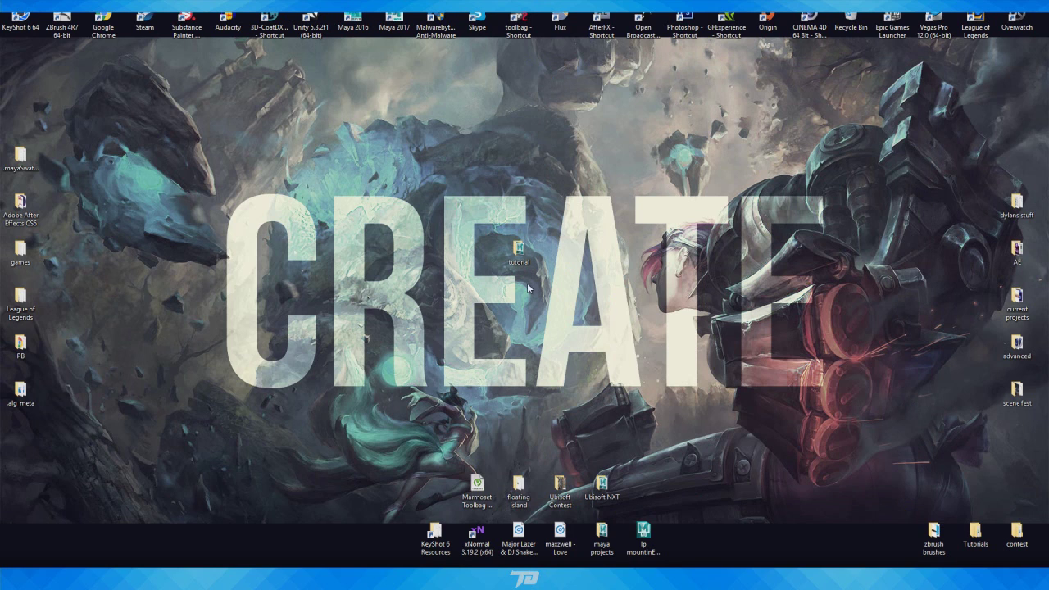
mouse_move(576, 582)
mouse_move(521, 583)
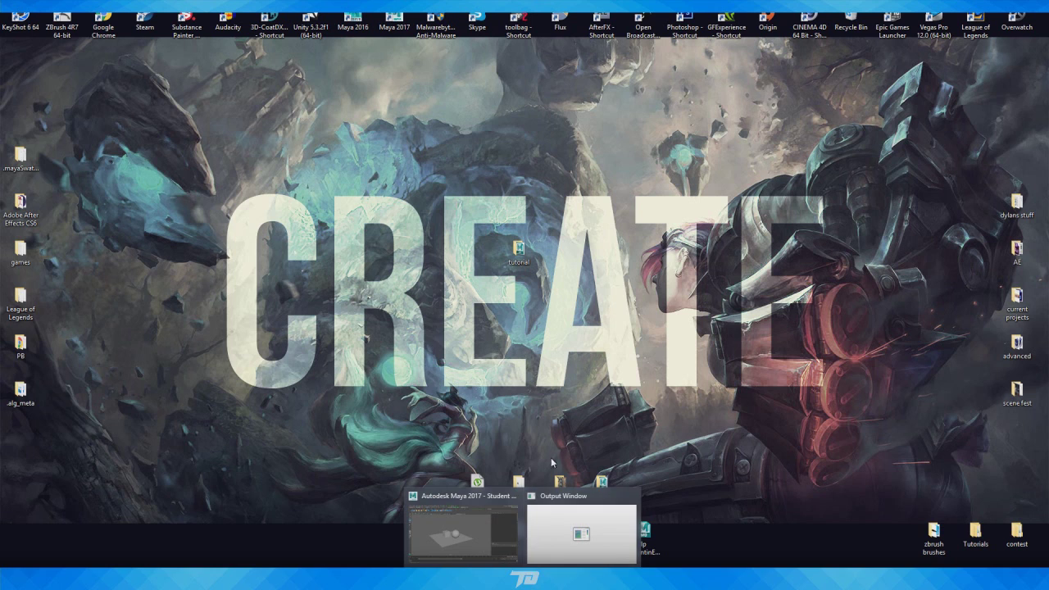
left_click(464, 533)
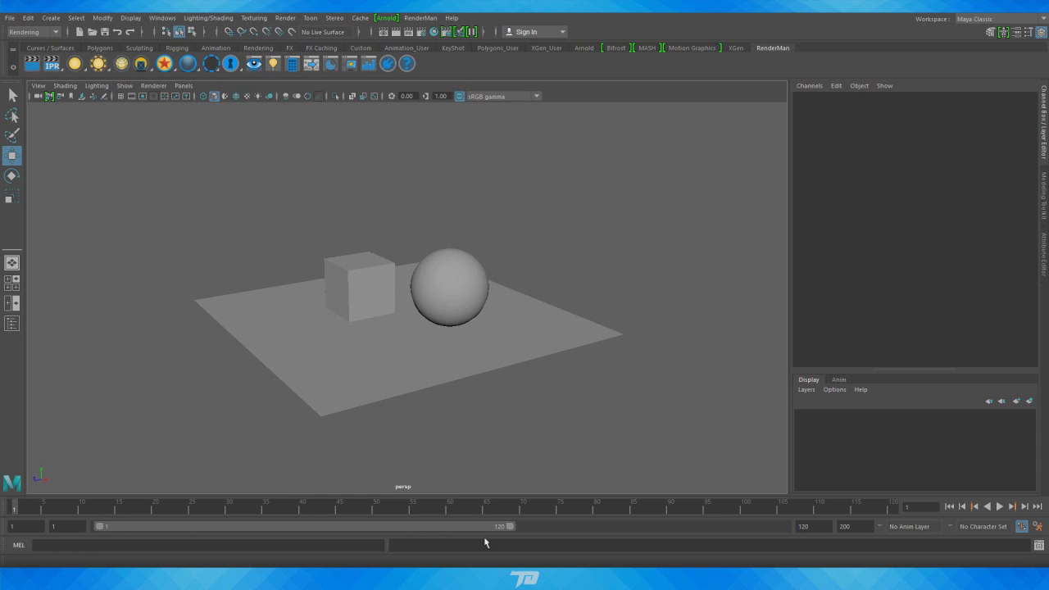
Save the scene as a Maya Binary file named 1 in the tutorial project's scenes folder, accepting the student version notice.
left_click(10, 17)
left_click(55, 64)
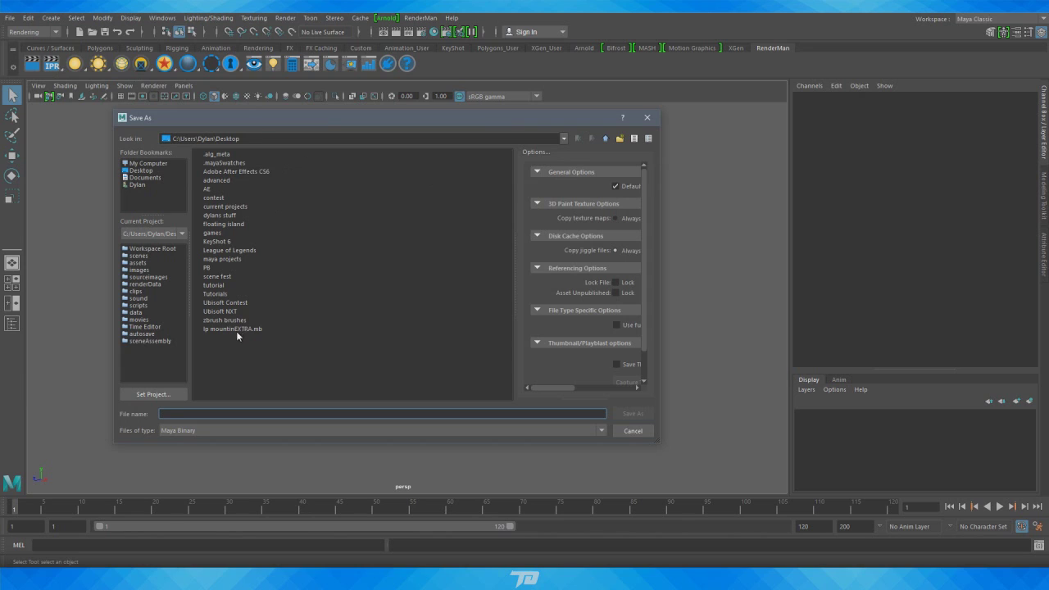
double_click(211, 286)
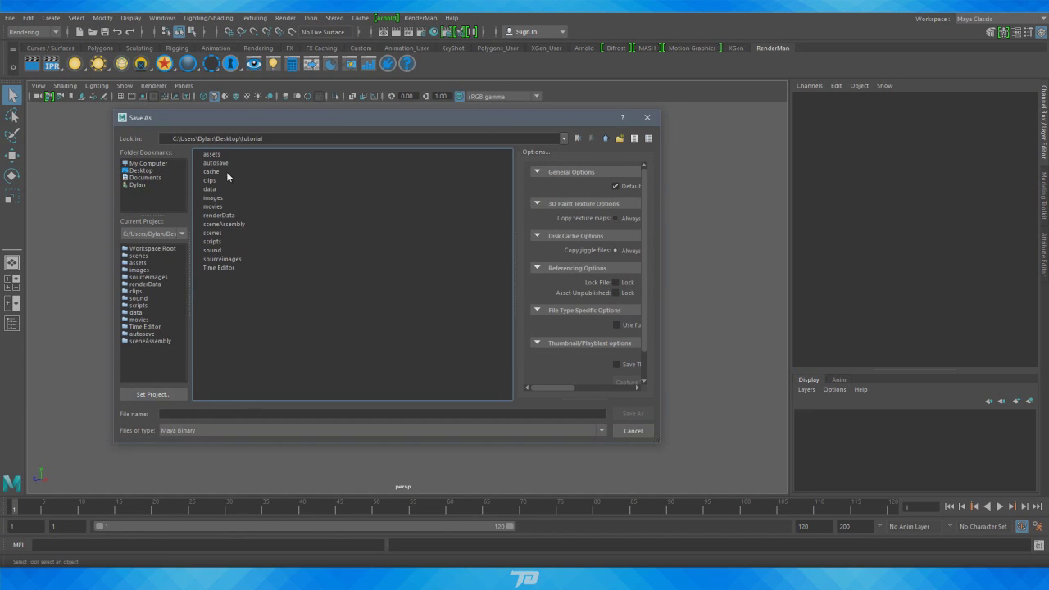
double_click(222, 232)
left_click(222, 414)
type("1")
left_click(636, 414)
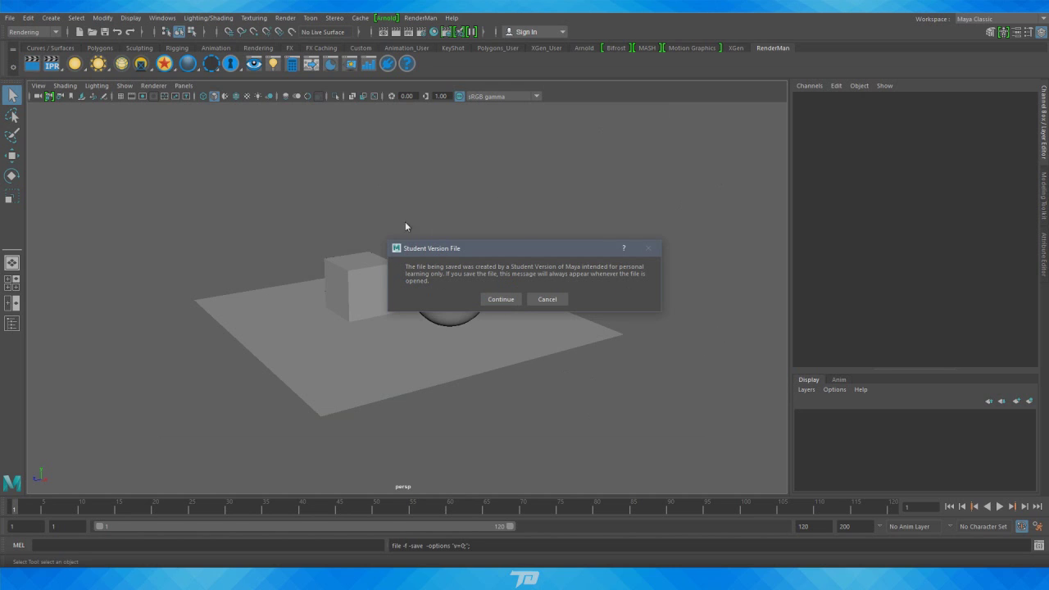
left_click(498, 300)
Activate the Move tool and reopen the Render Settings.
key("w")
mouse_move(425, 313)
left_mouse_down("alt")
mouse_move(494, 309)
mouse_move(419, 300)
left_mouse_up("alt")
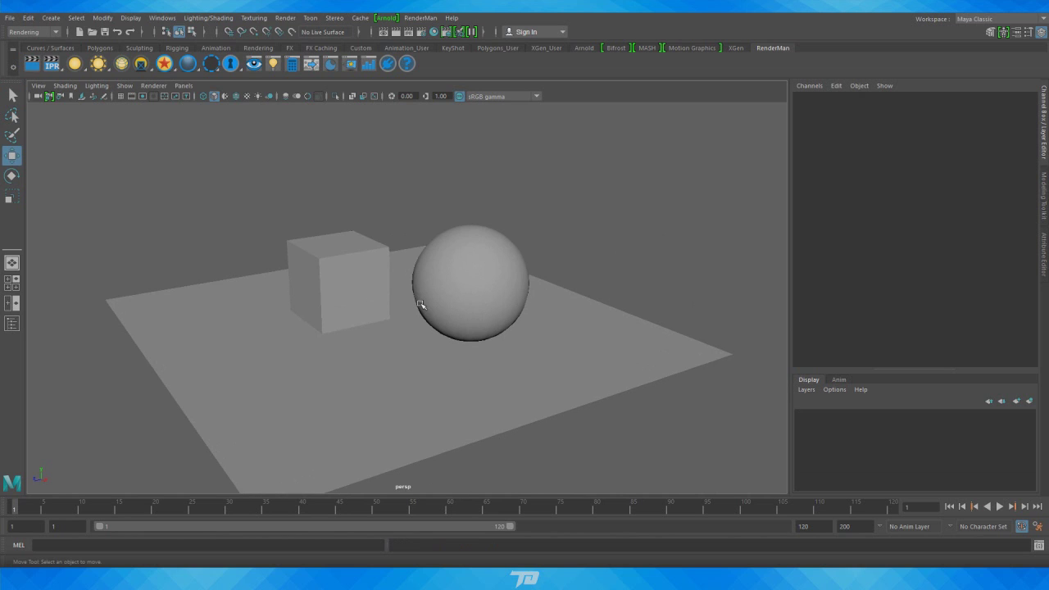
left_click(10, 18)
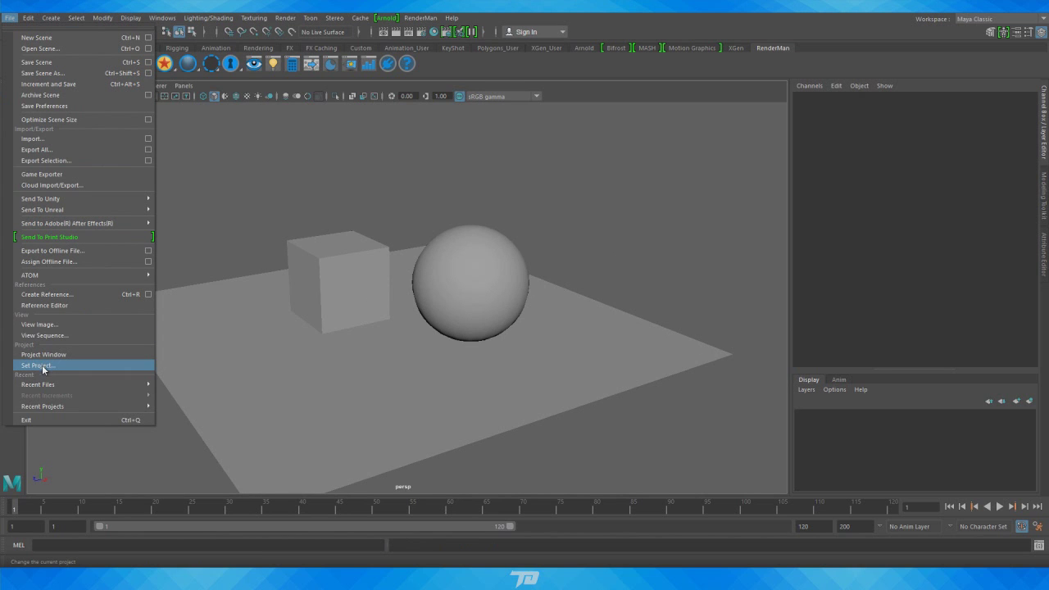
left_click(637, 187)
right_click_drag(637, 188, 407, 265, "alt")
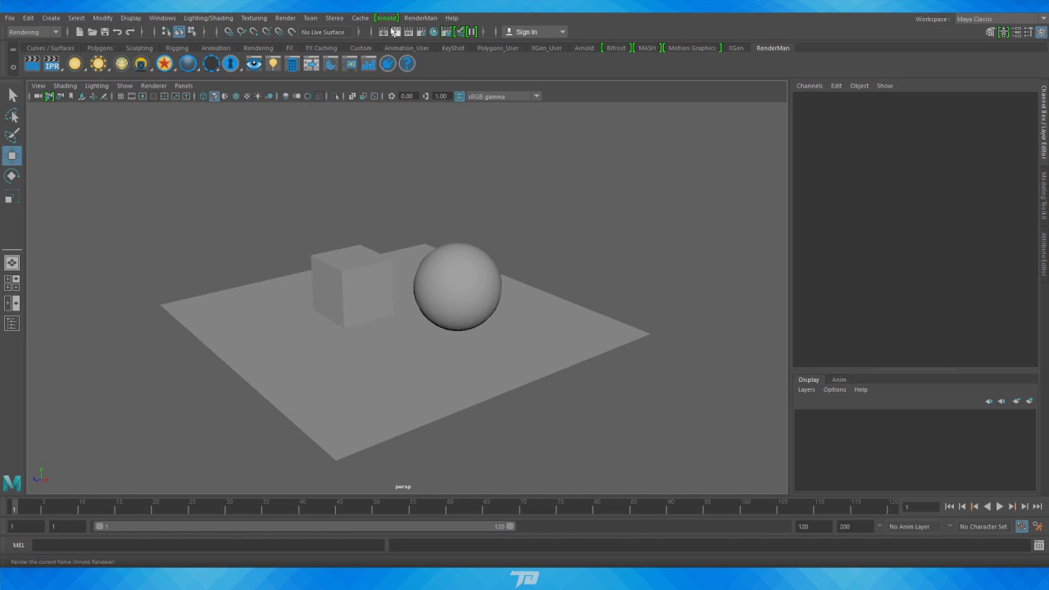
left_click(423, 33)
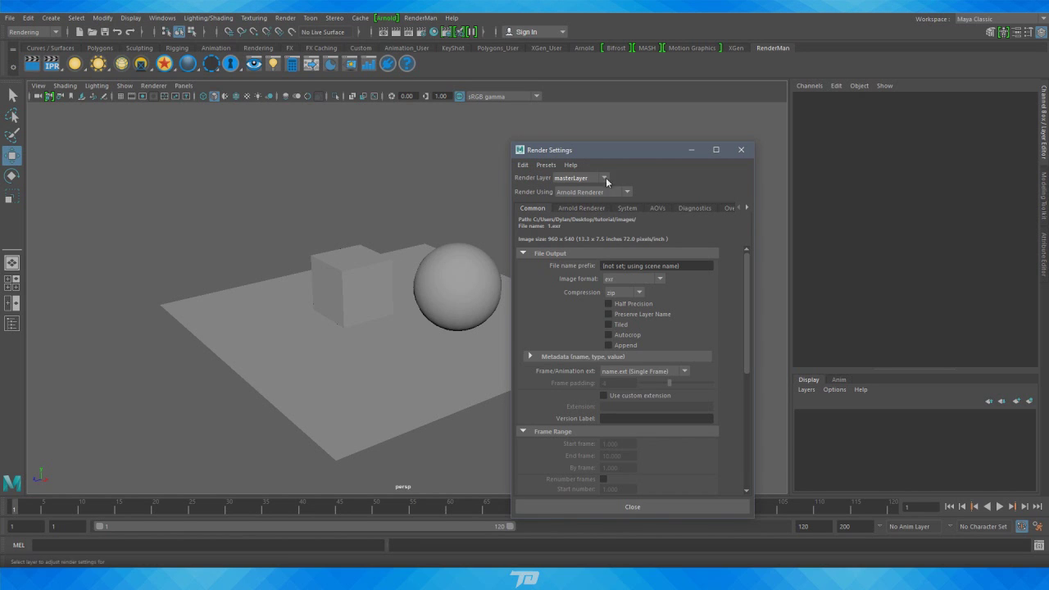